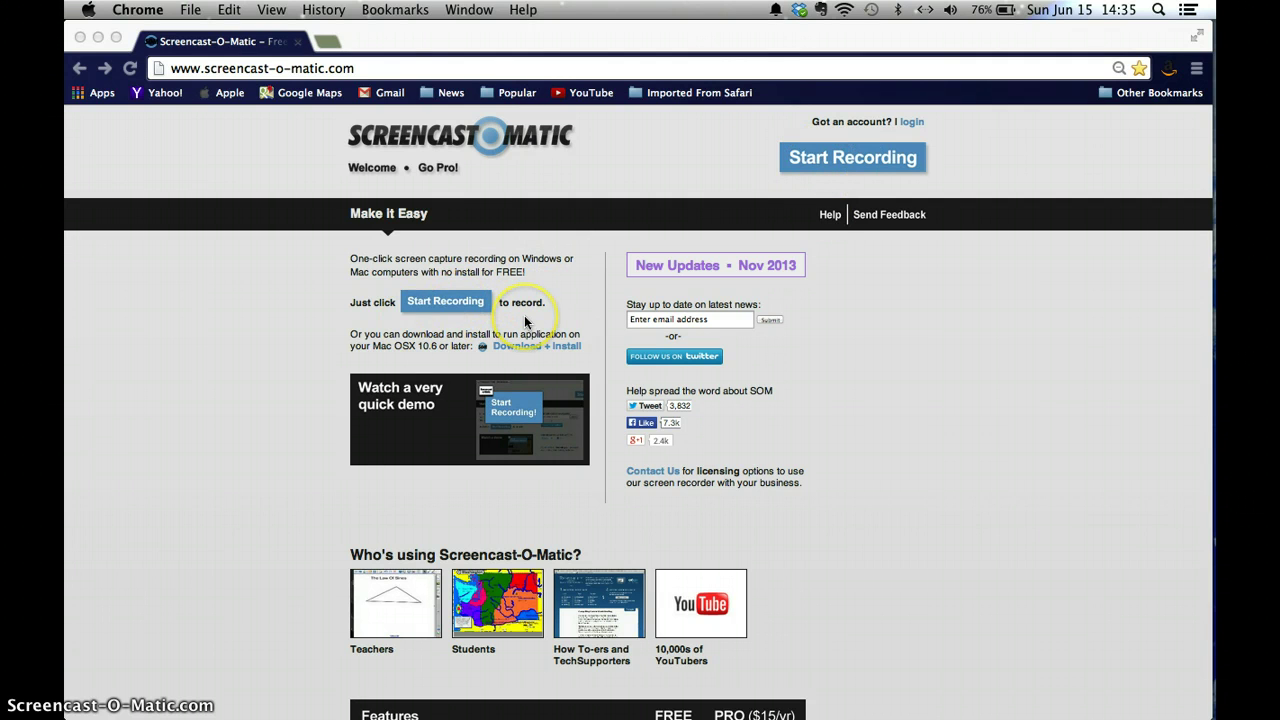
Start the online recorder in Chrome, then open the 'enable applets on your mac' help article
left_click(466, 306)
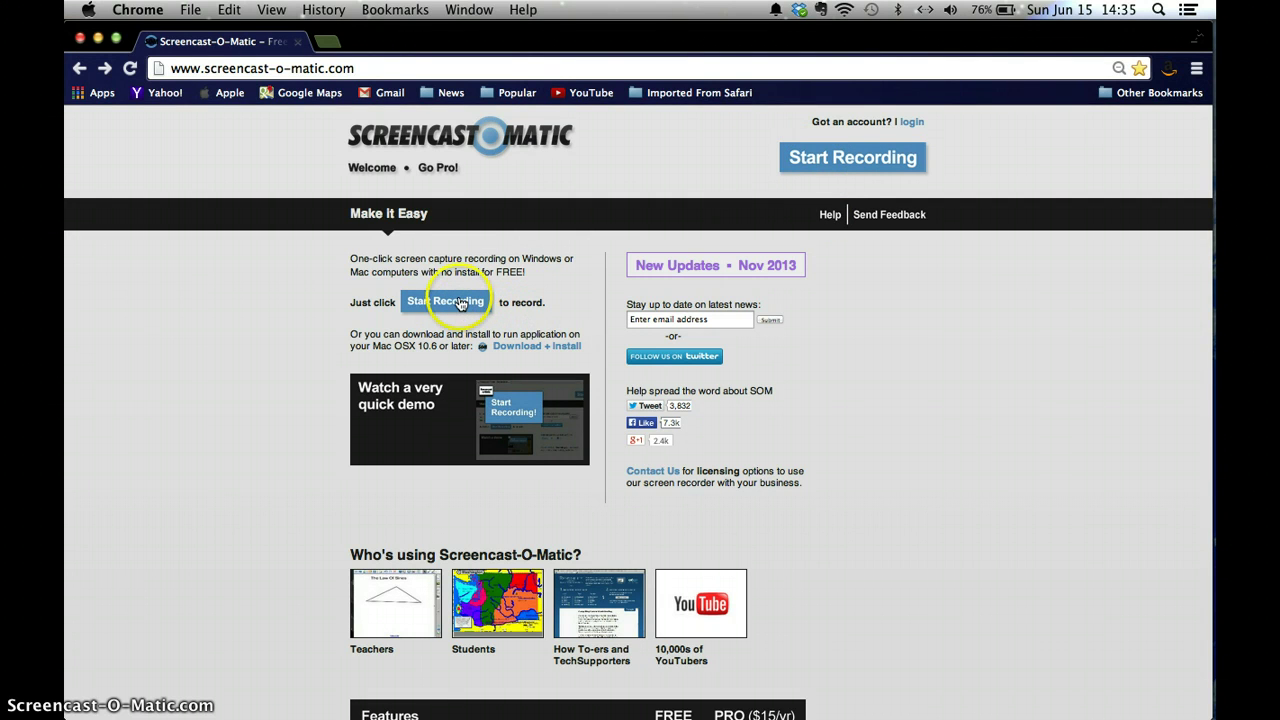
left_click(466, 308)
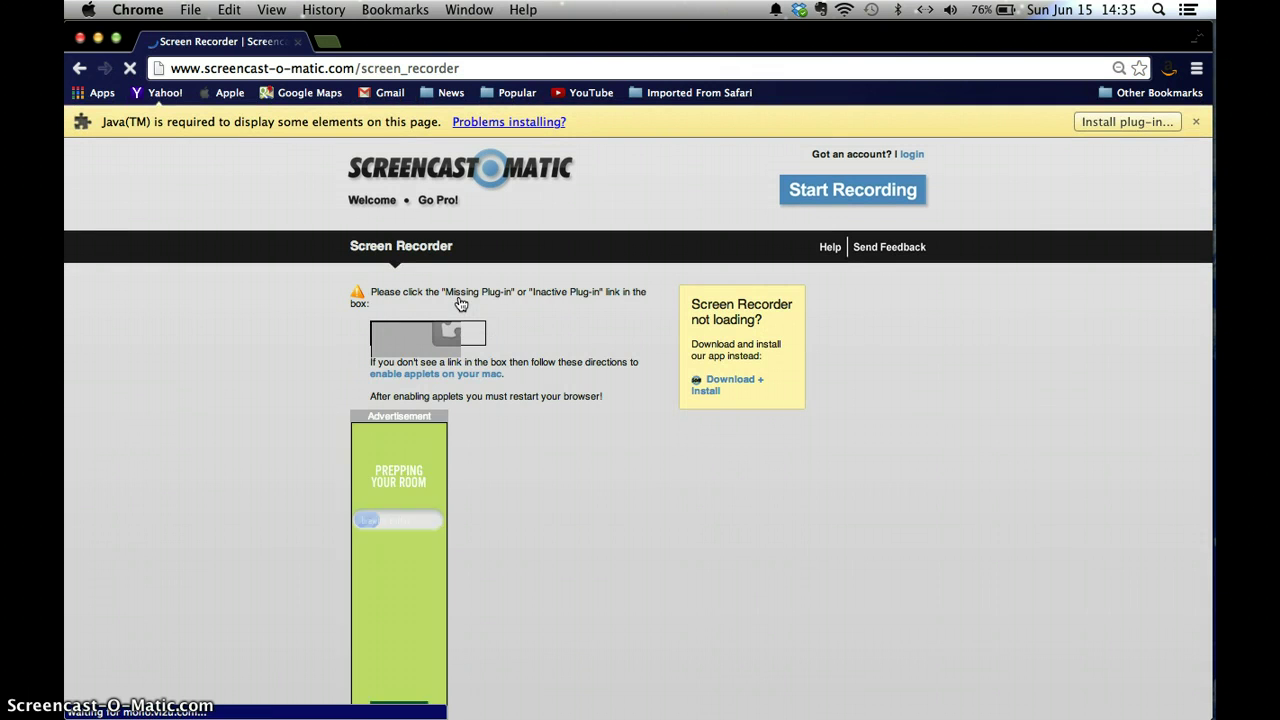
left_click(531, 319)
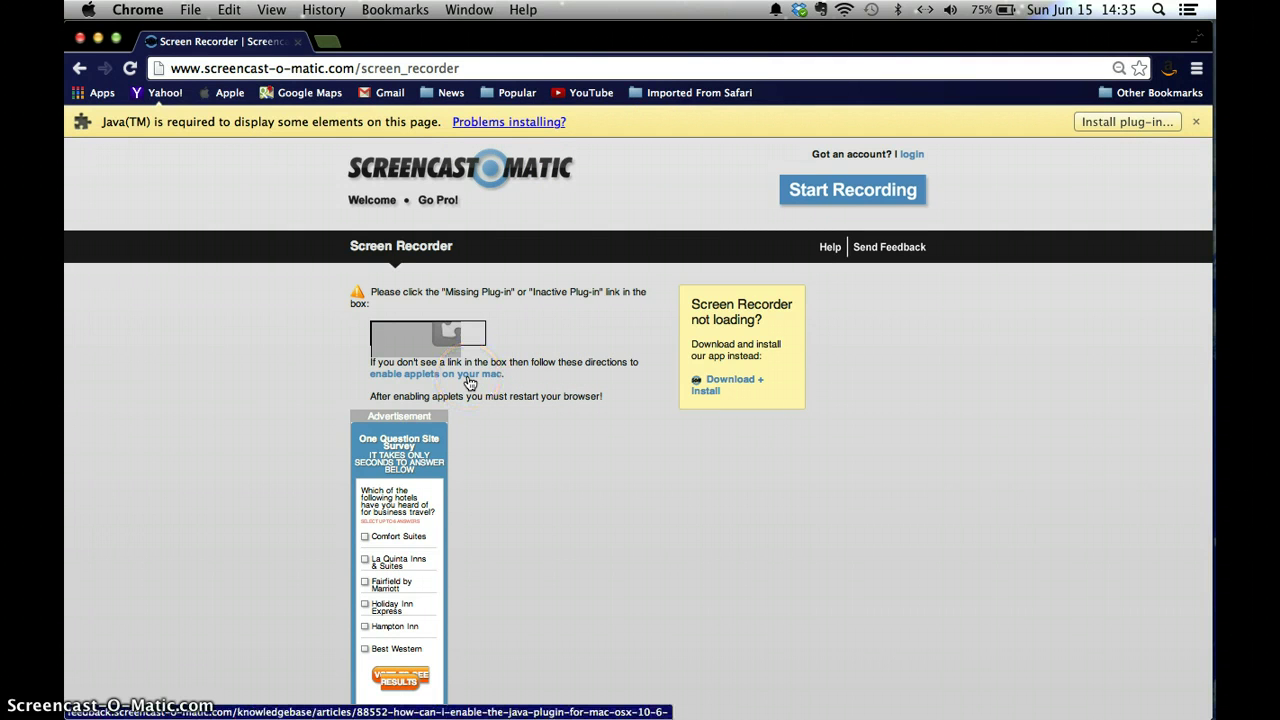
left_click(469, 383)
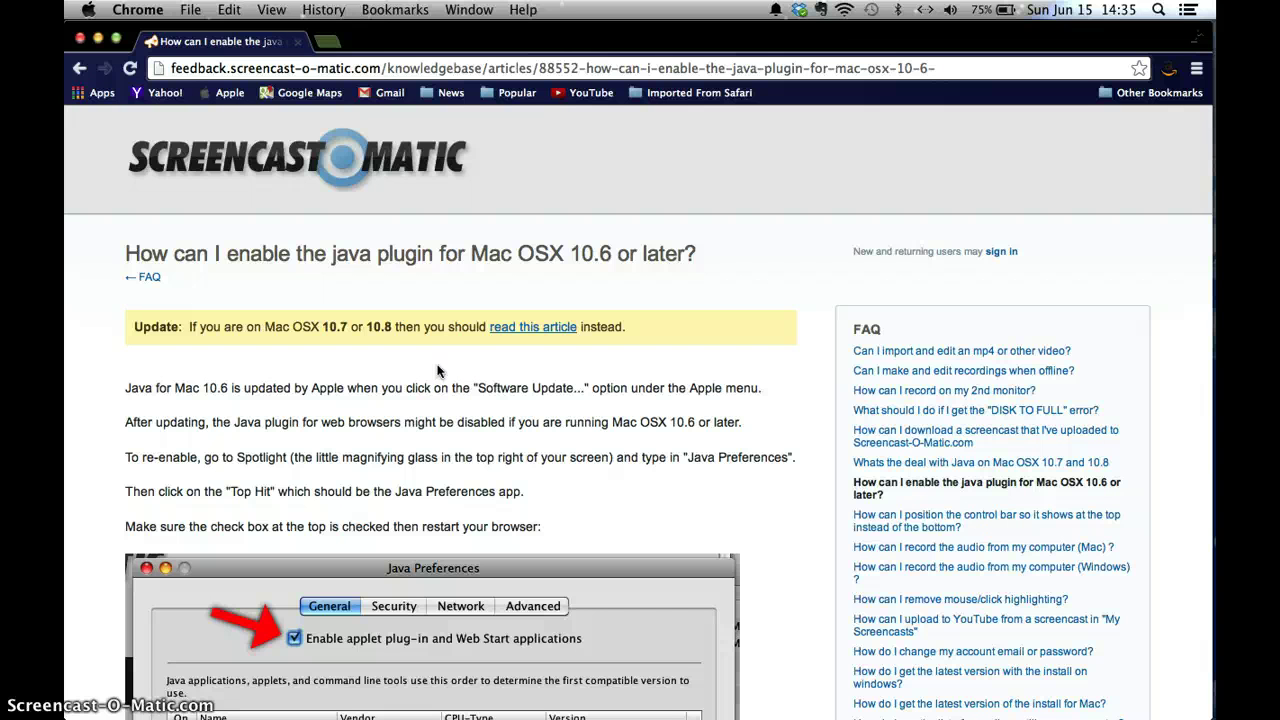
left_click(537, 328)
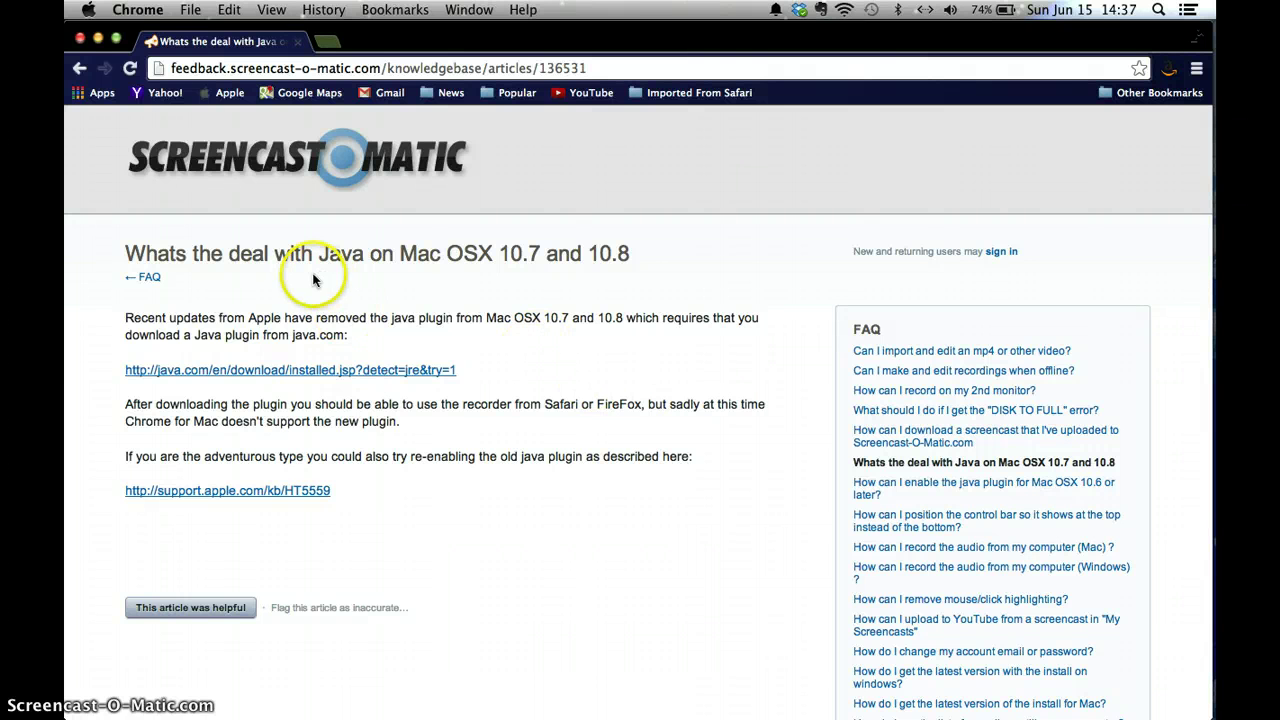
left_click(80, 67)
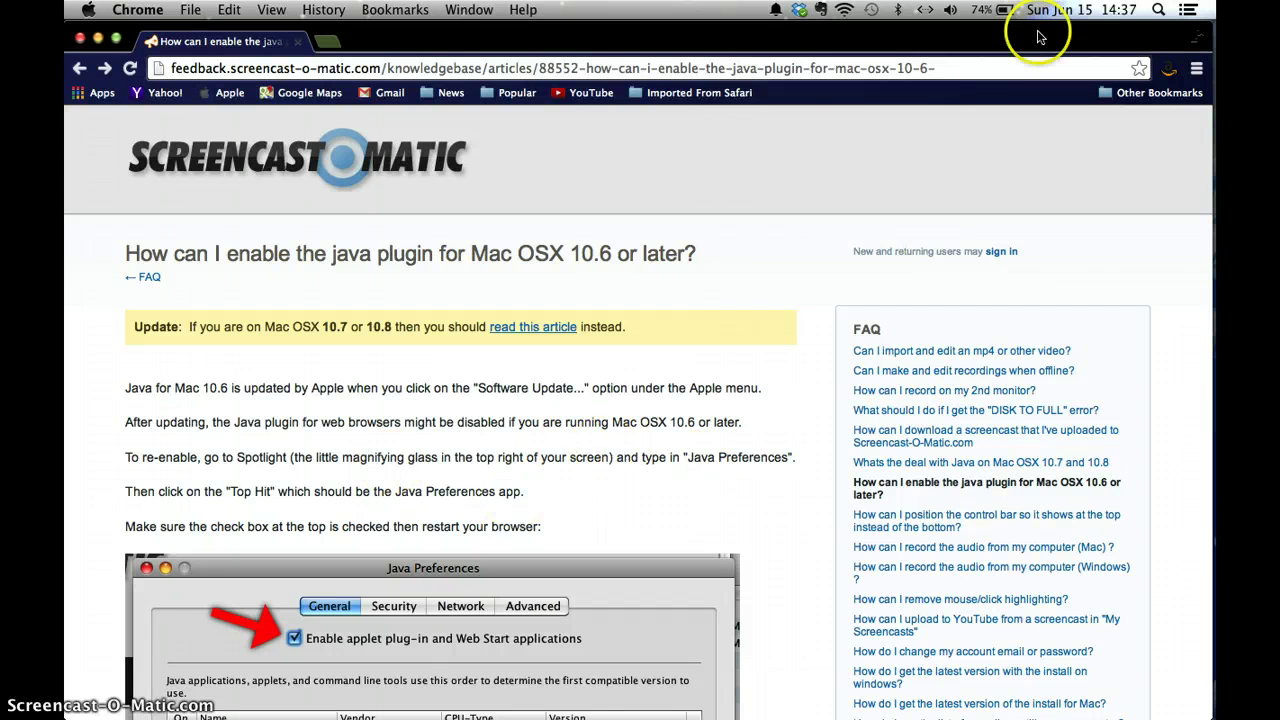
Search Spotlight for 'java preferences', fixing the misspelling, and scroll through the results
left_click(1159, 10)
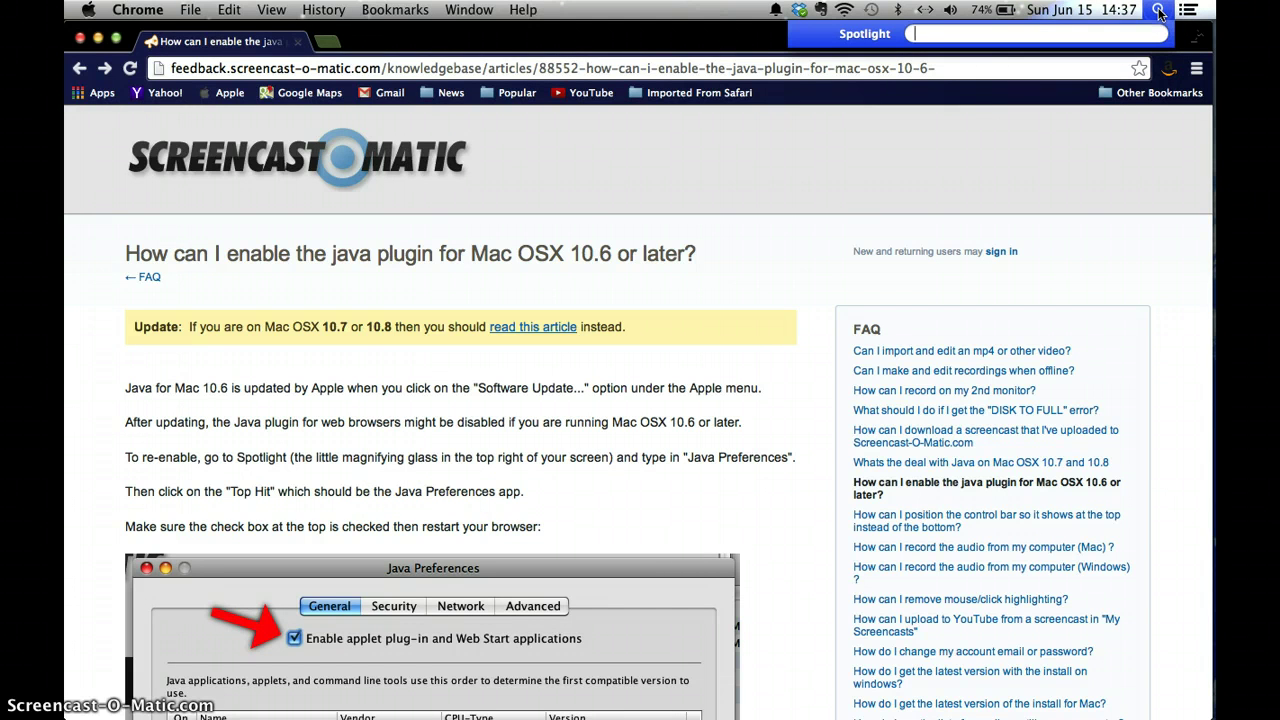
type("j")
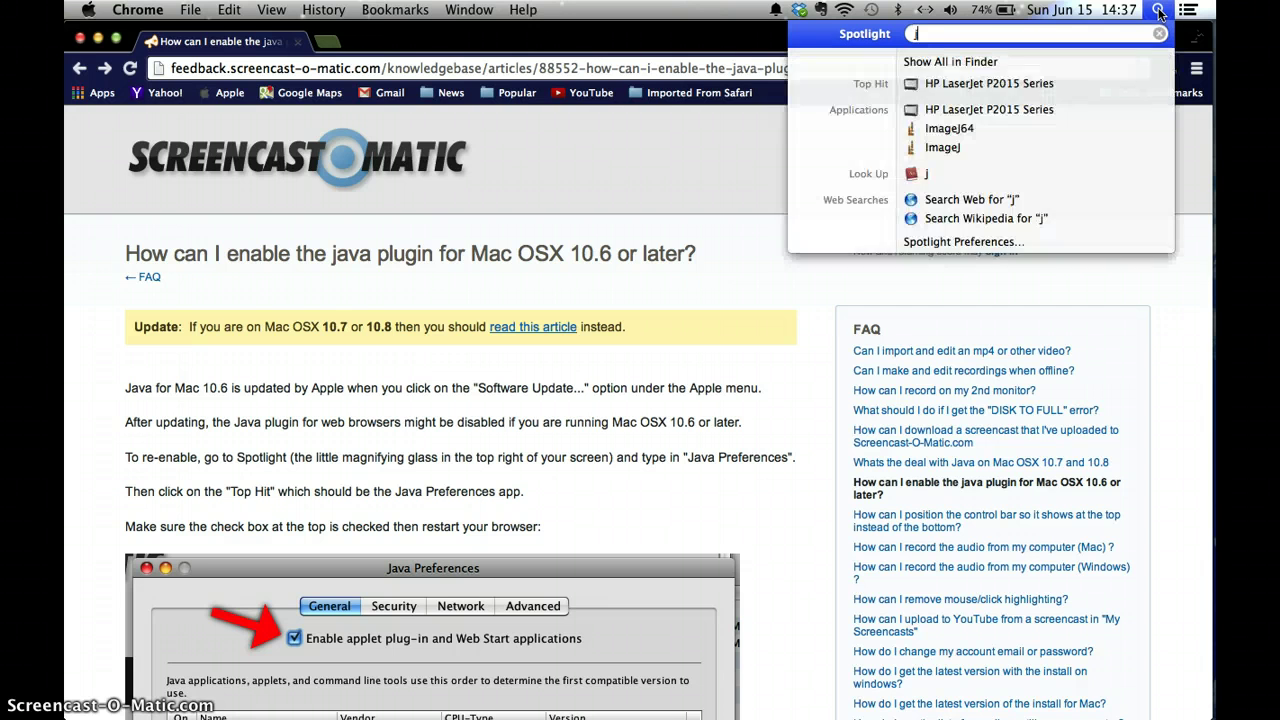
type("ava prefernces")
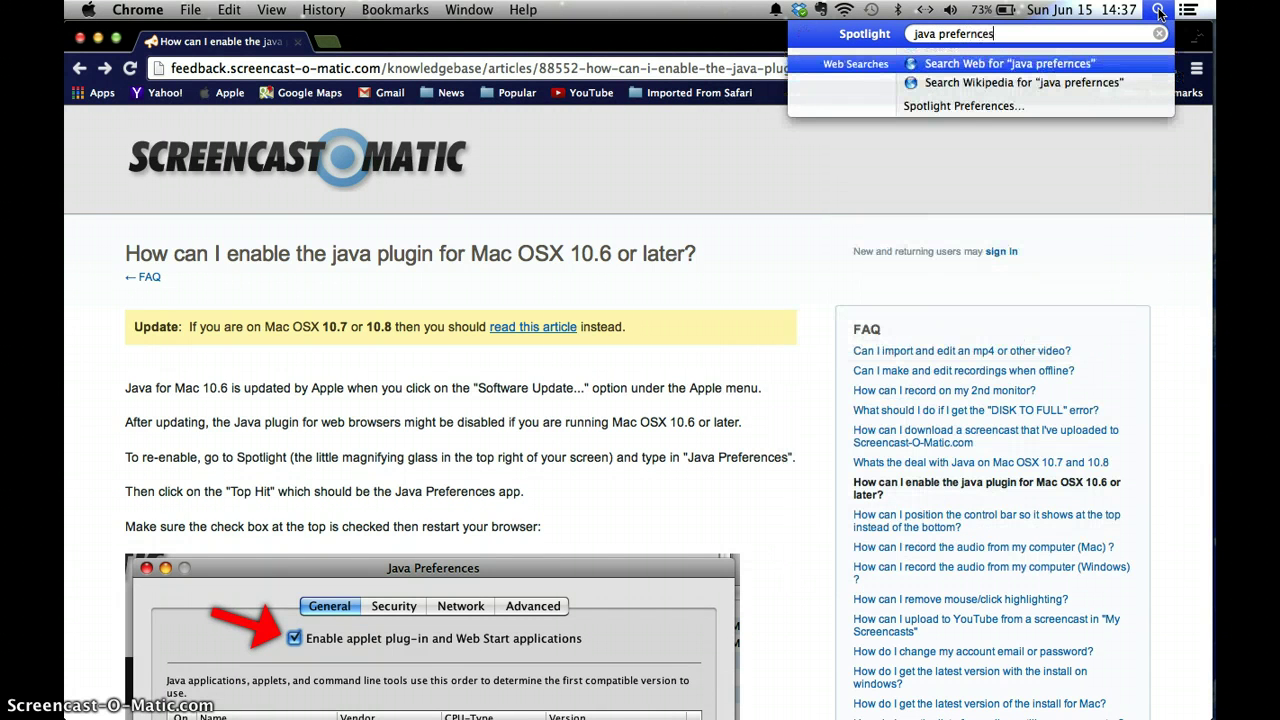
key("BackSpace")
key("BackSpace")
key("BackSpace")
key("BackSpace")
key("BackSpace")
type("rences")
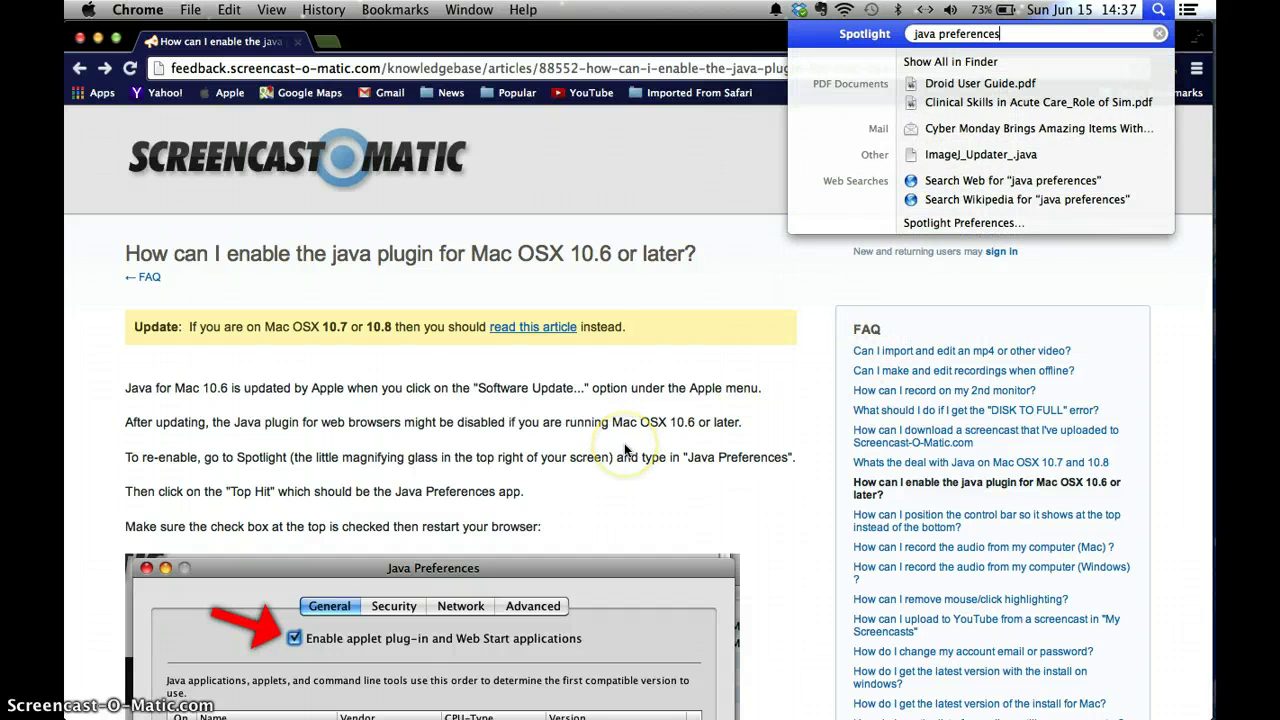
scroll(624, 450, "down", 3)
scroll(624, 449, "down", 4)
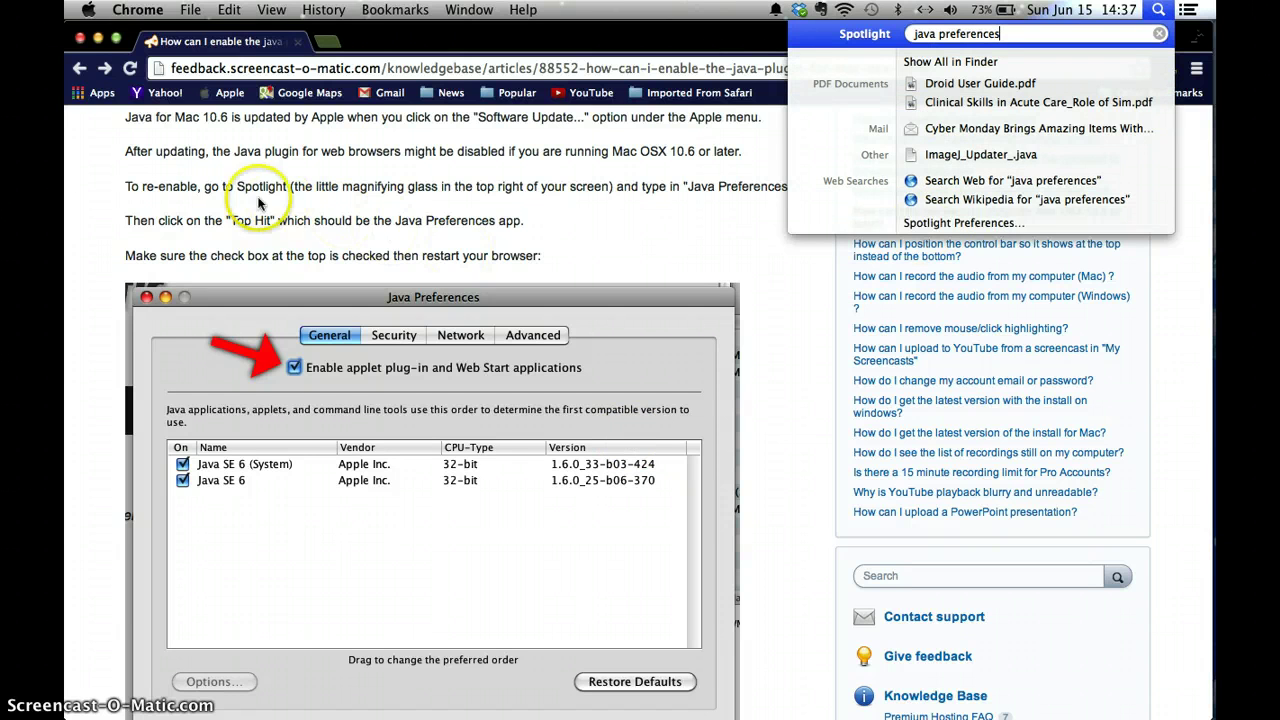
Dismiss Spotlight and launch the Java Control Panel from System Preferences' Java pane
key("Escape")
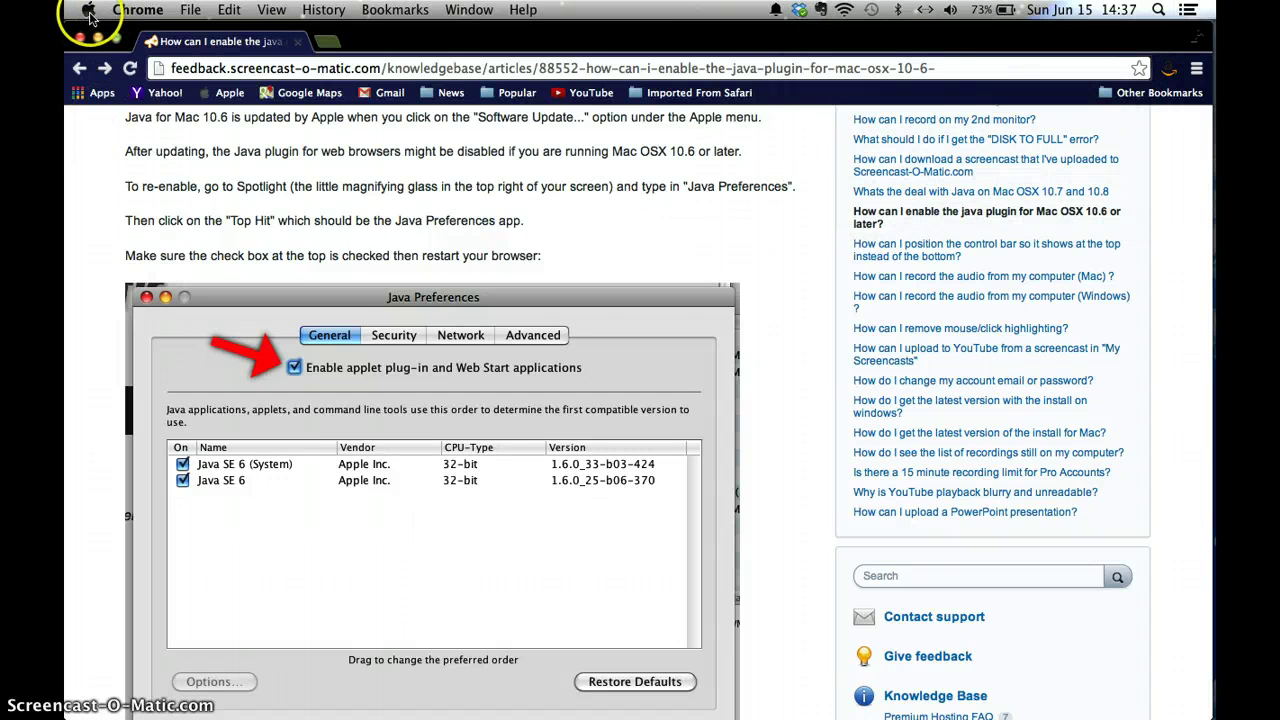
left_click(88, 12)
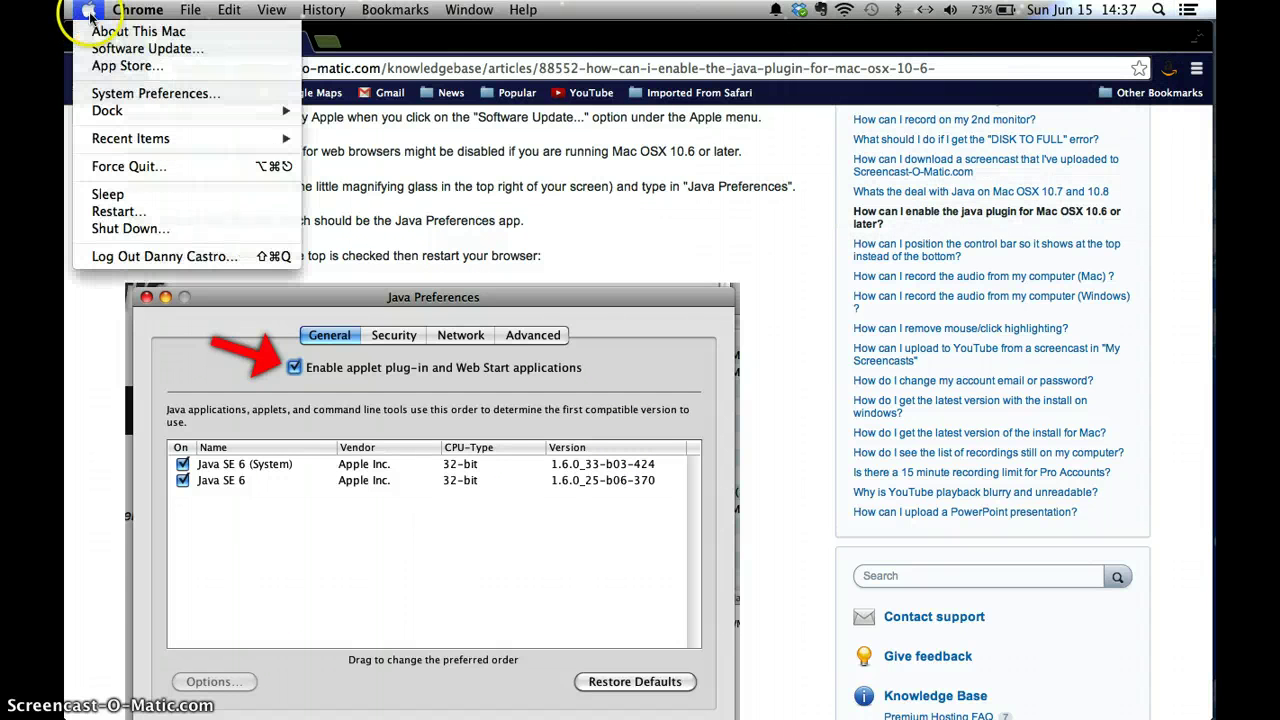
left_click(96, 93)
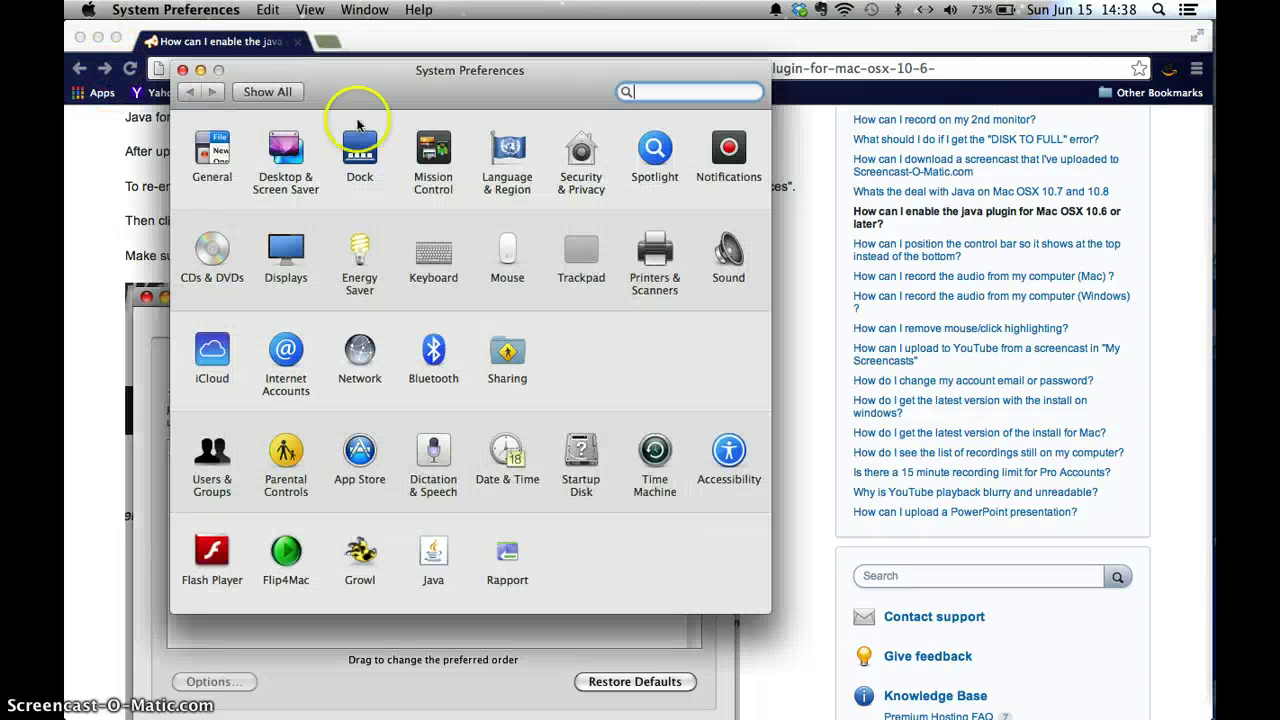
left_click(422, 547)
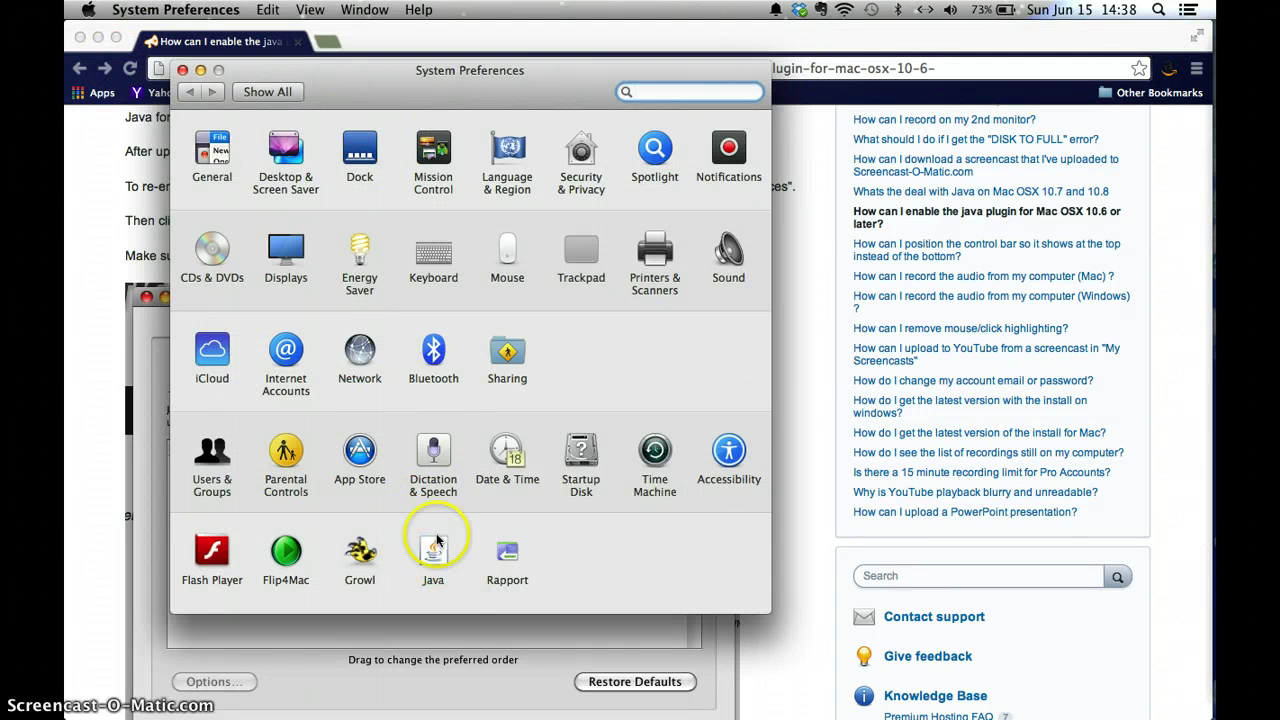
left_click(447, 255)
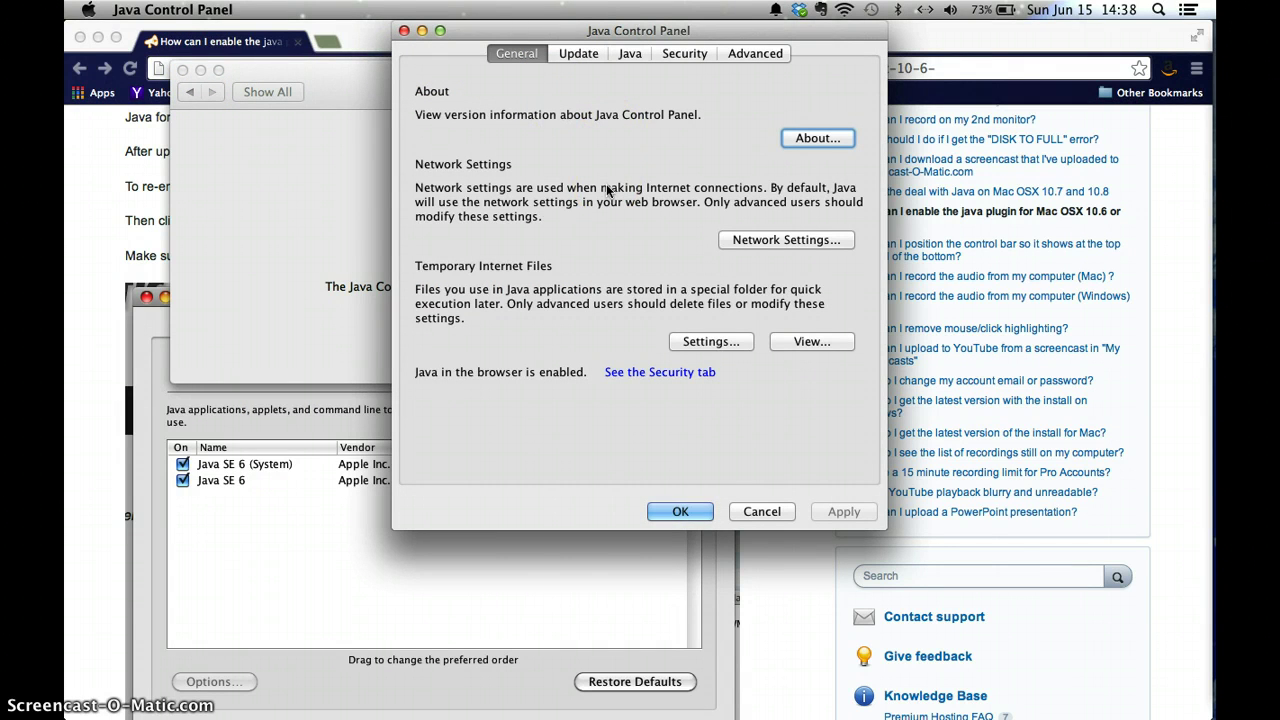
Check the Java Update tab, return to General, and close System Preferences
left_click(581, 53)
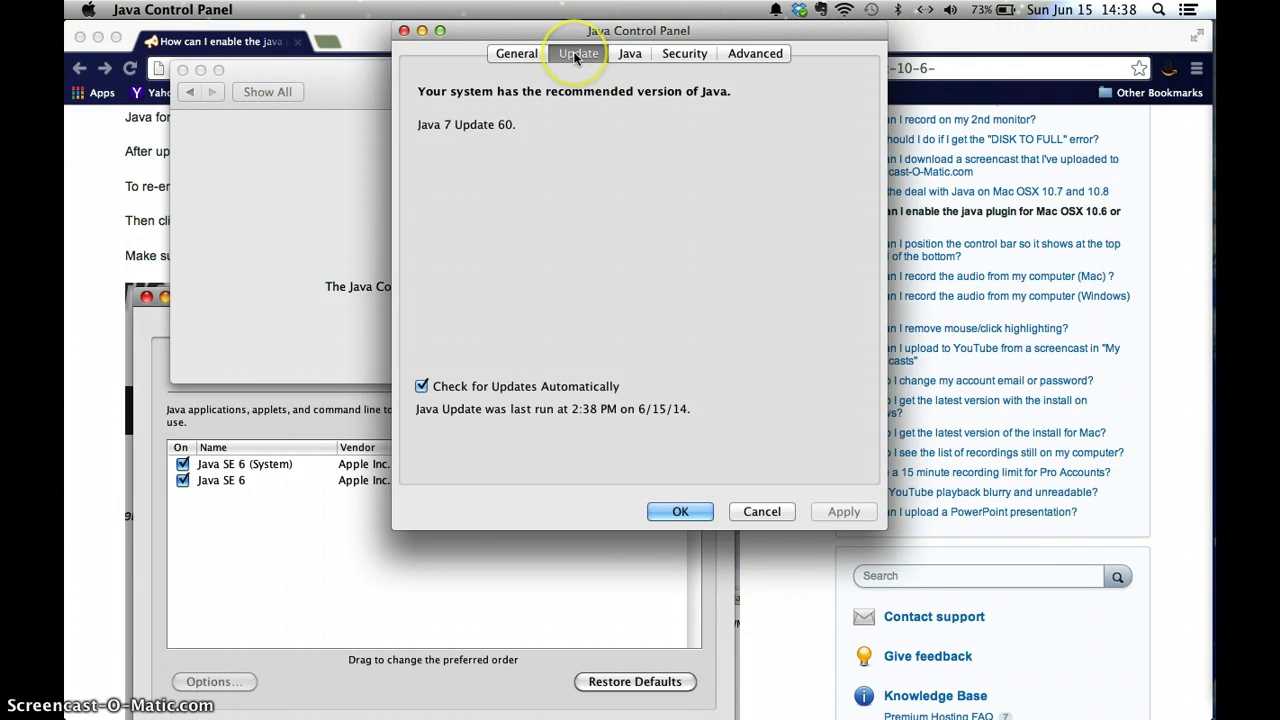
left_click(515, 55)
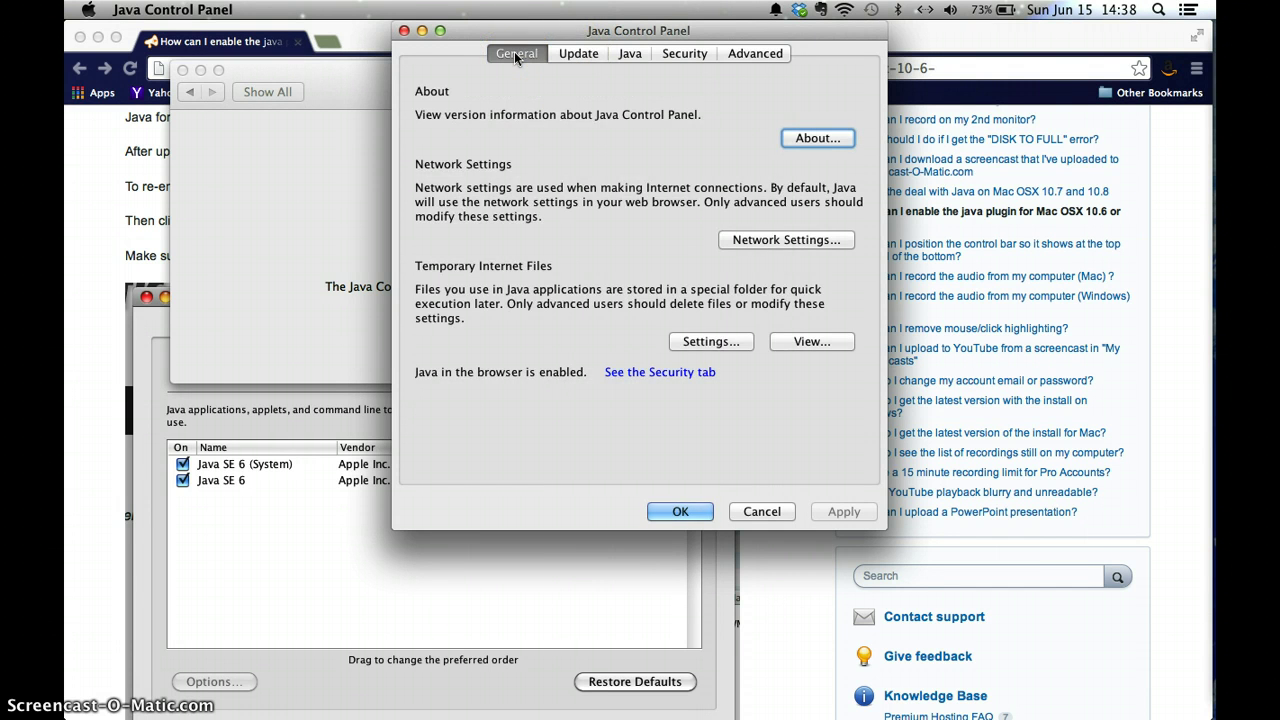
left_click(266, 92)
left_click(183, 70)
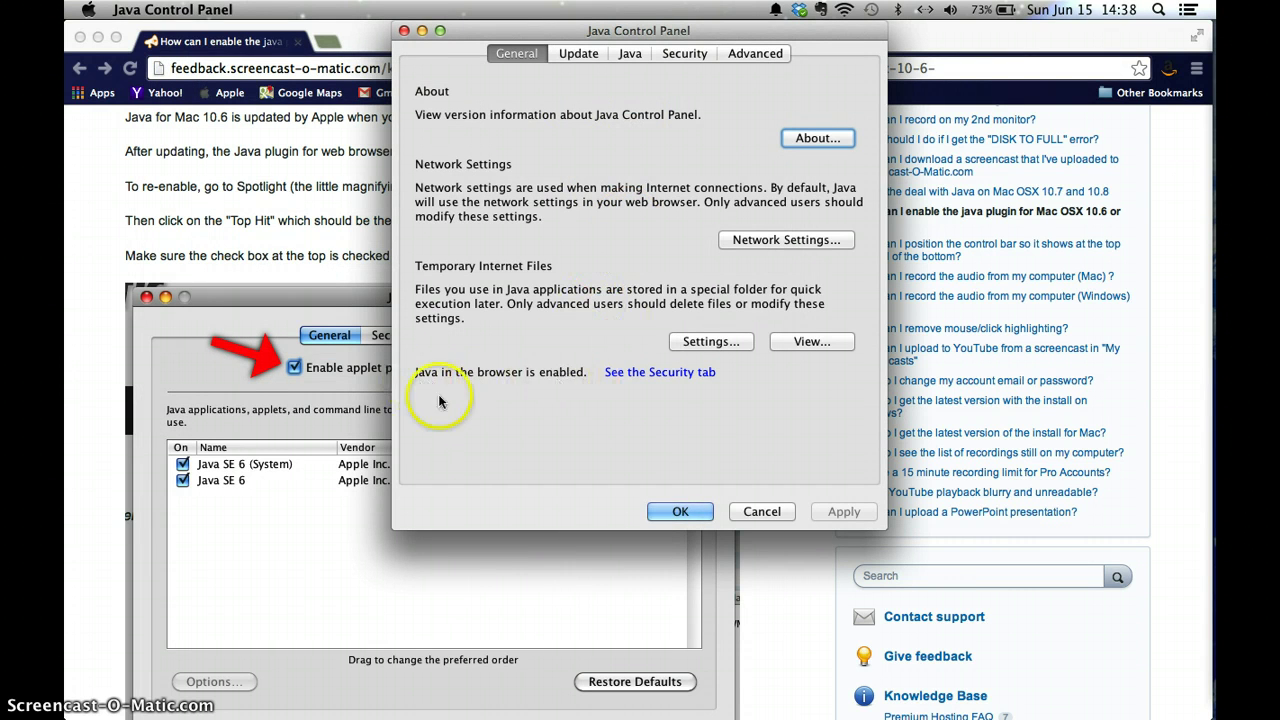
On the Security tab, re-enable 'Enable Java content in the browser', apply, and close the panel
left_click(685, 54)
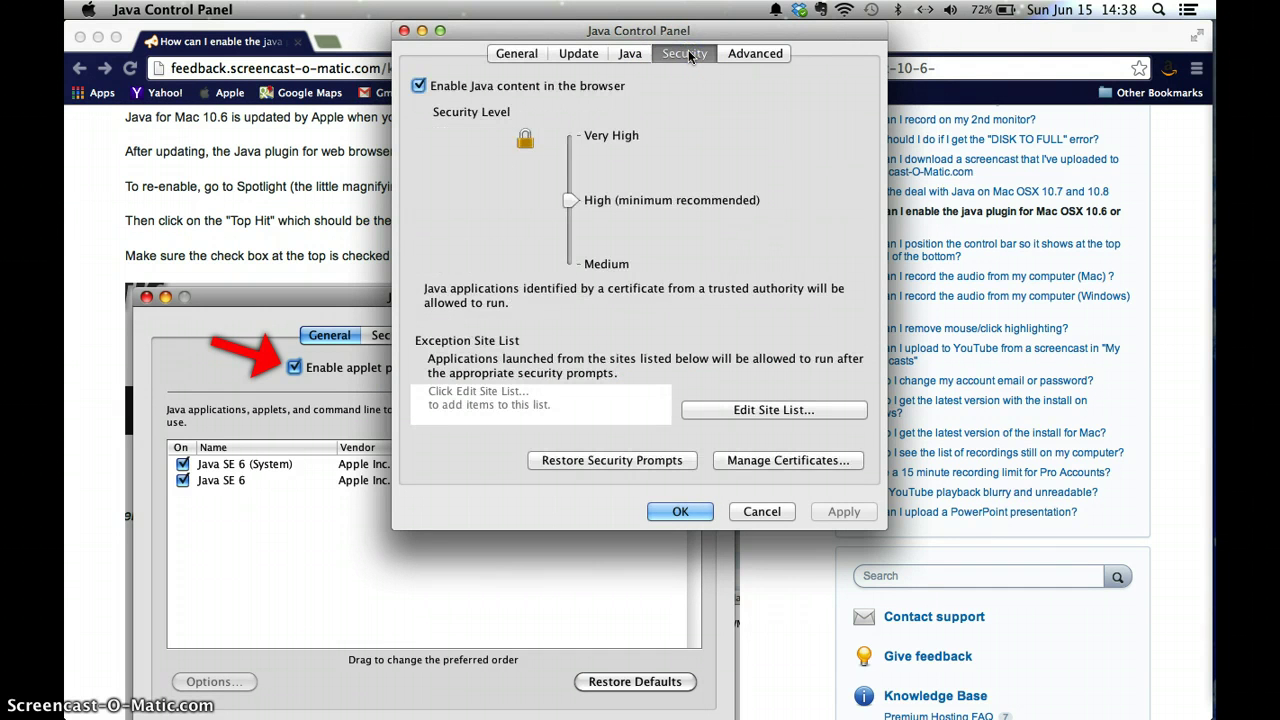
left_click(419, 86)
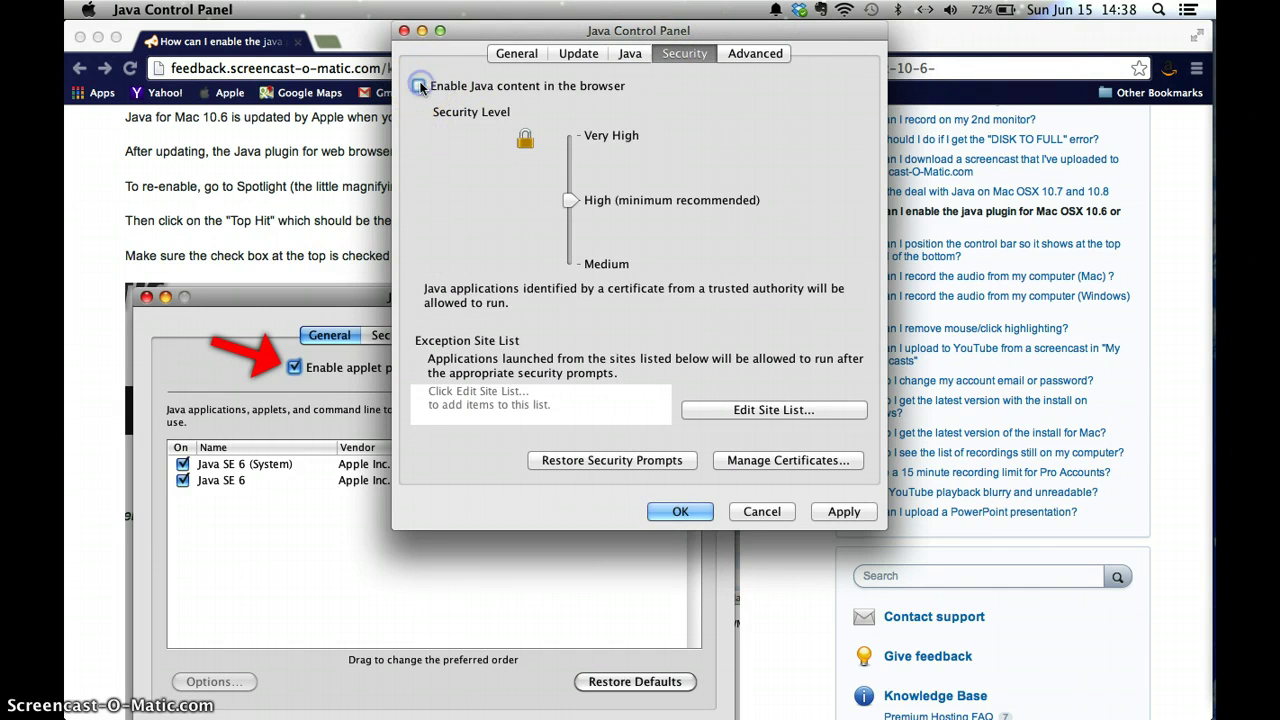
left_click(419, 86)
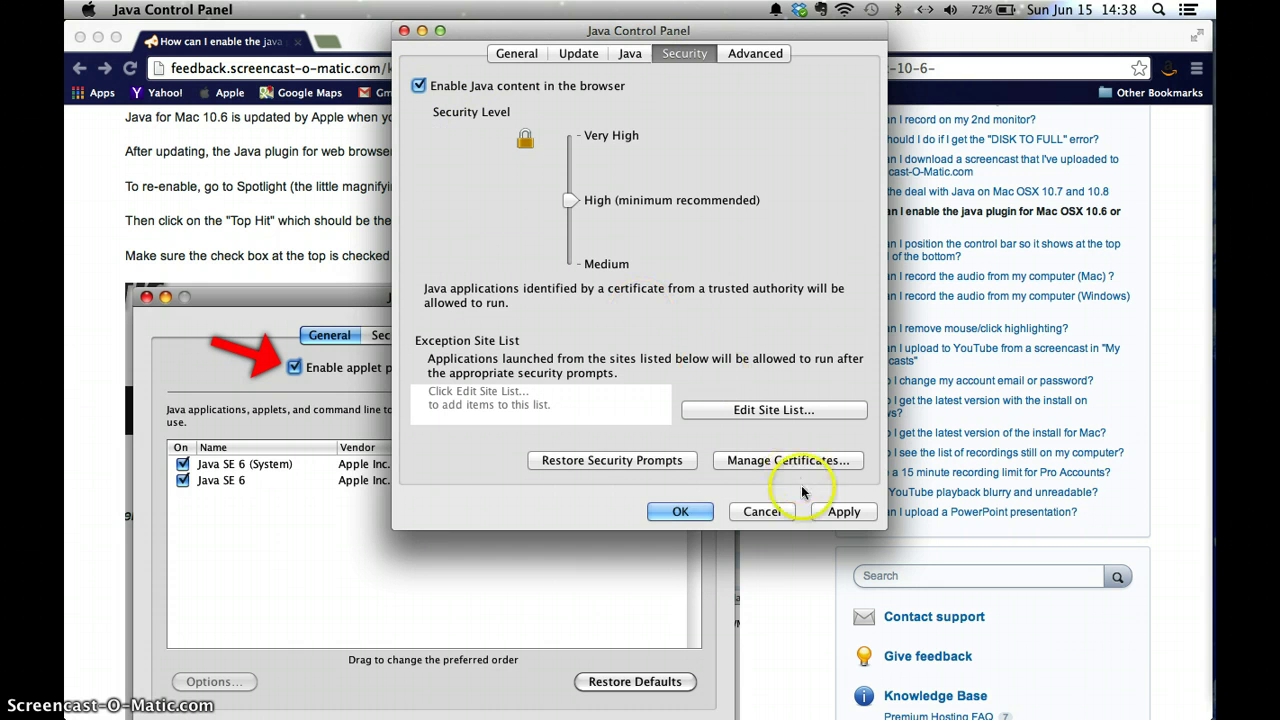
left_click(818, 512)
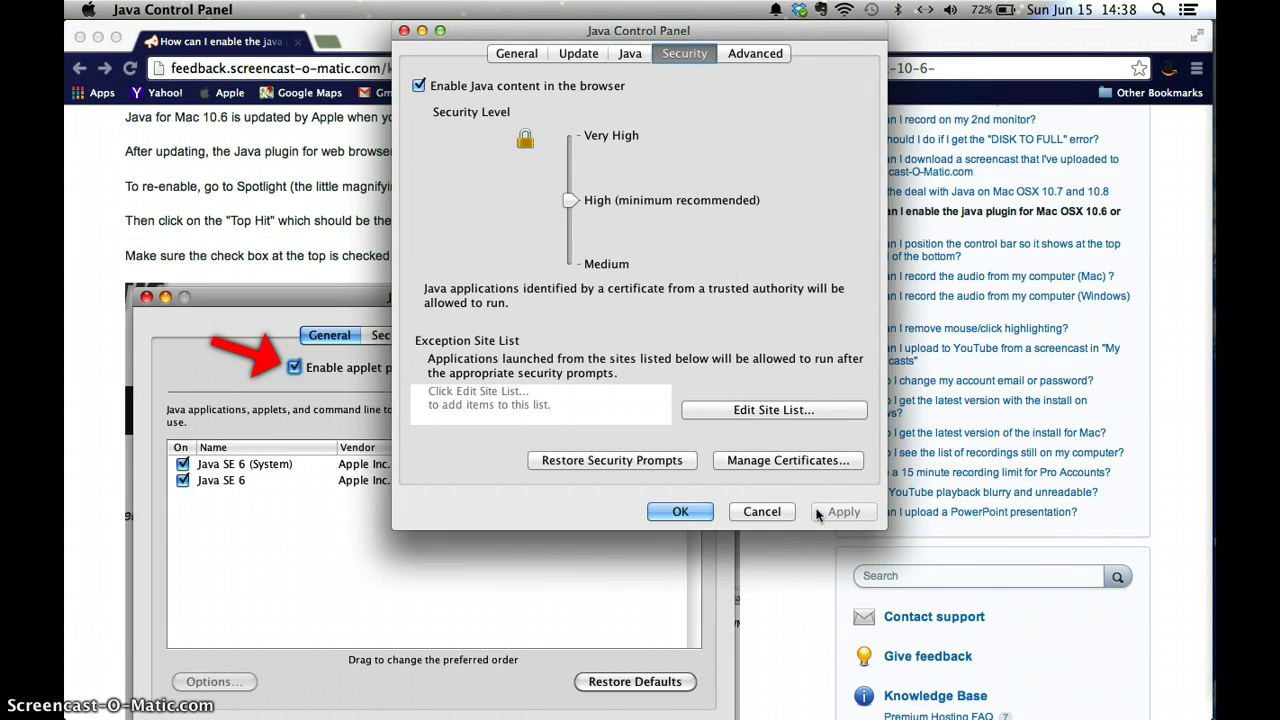
left_click(688, 512)
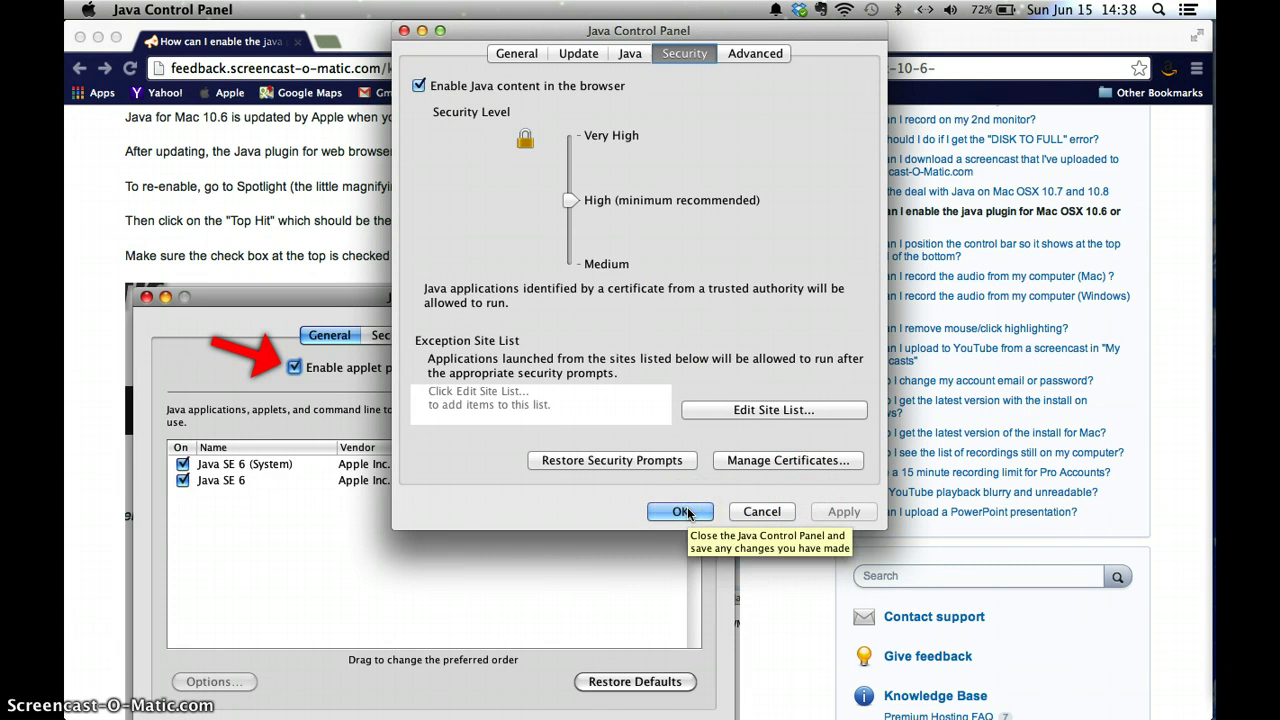
left_click(687, 512)
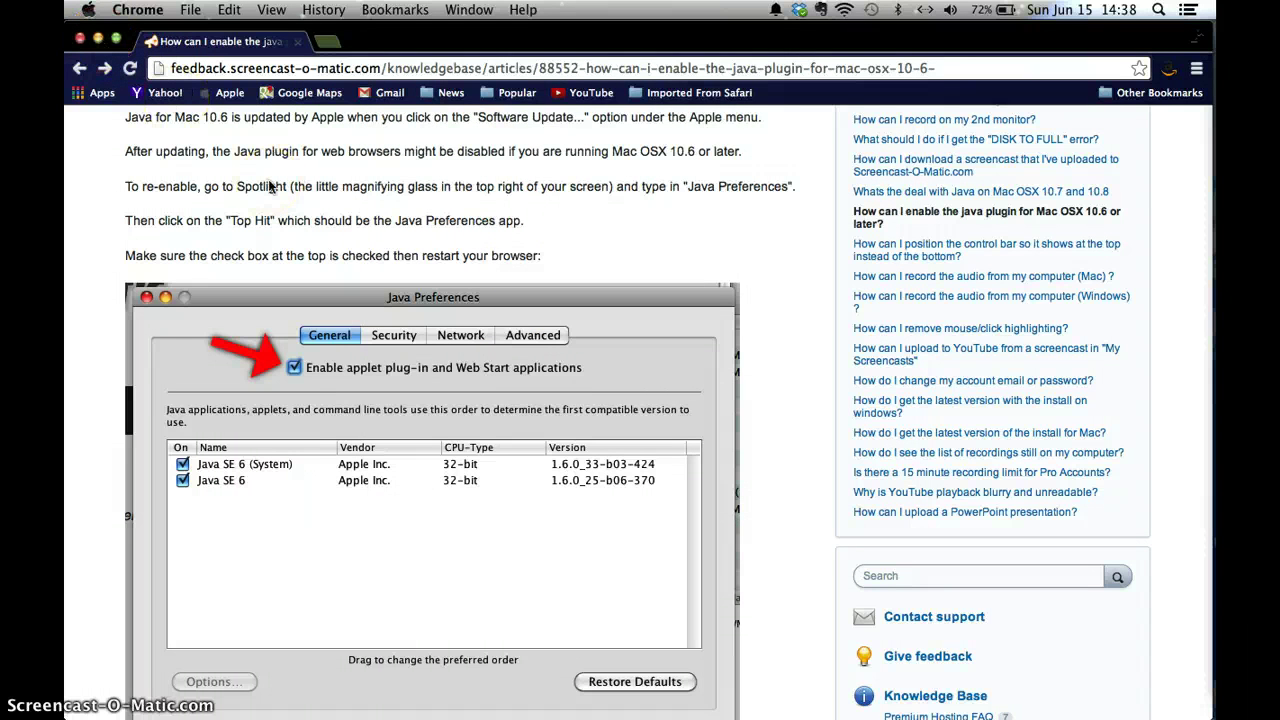
Bring the Safari window with the Screencast-O-Matic homepage to the front via Mission Control
key("ctrl+Up")
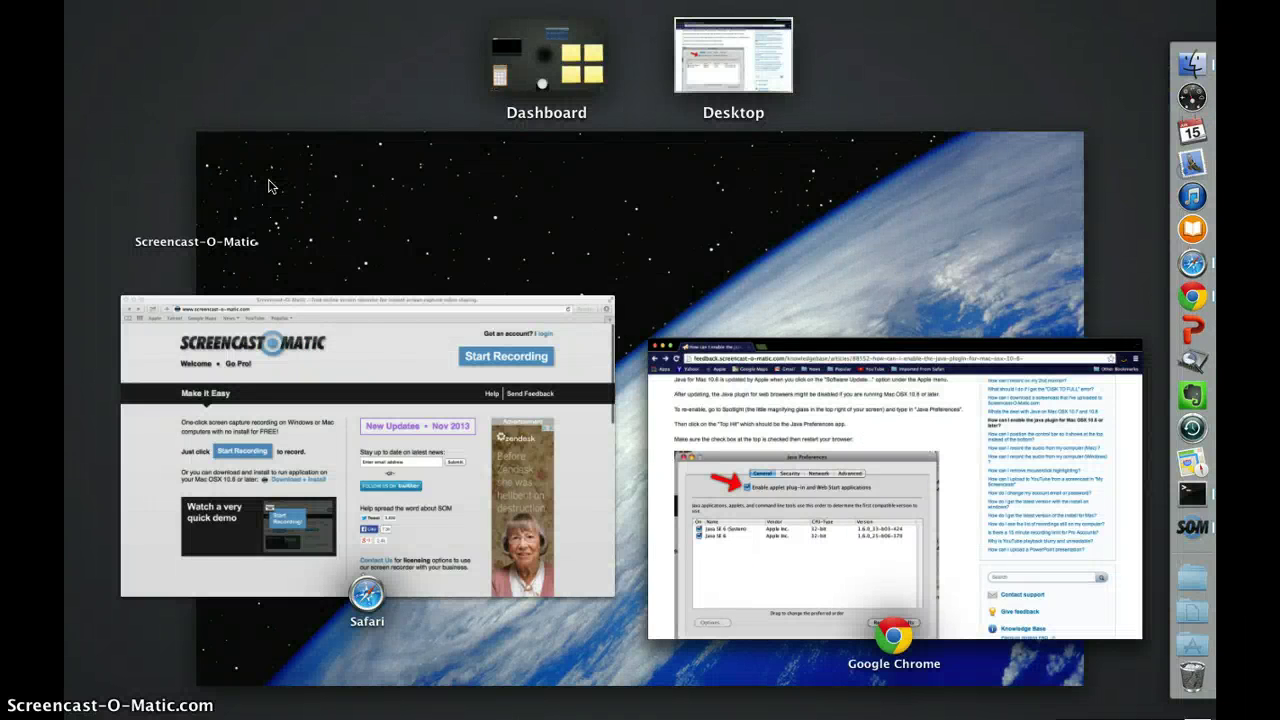
left_click(399, 364)
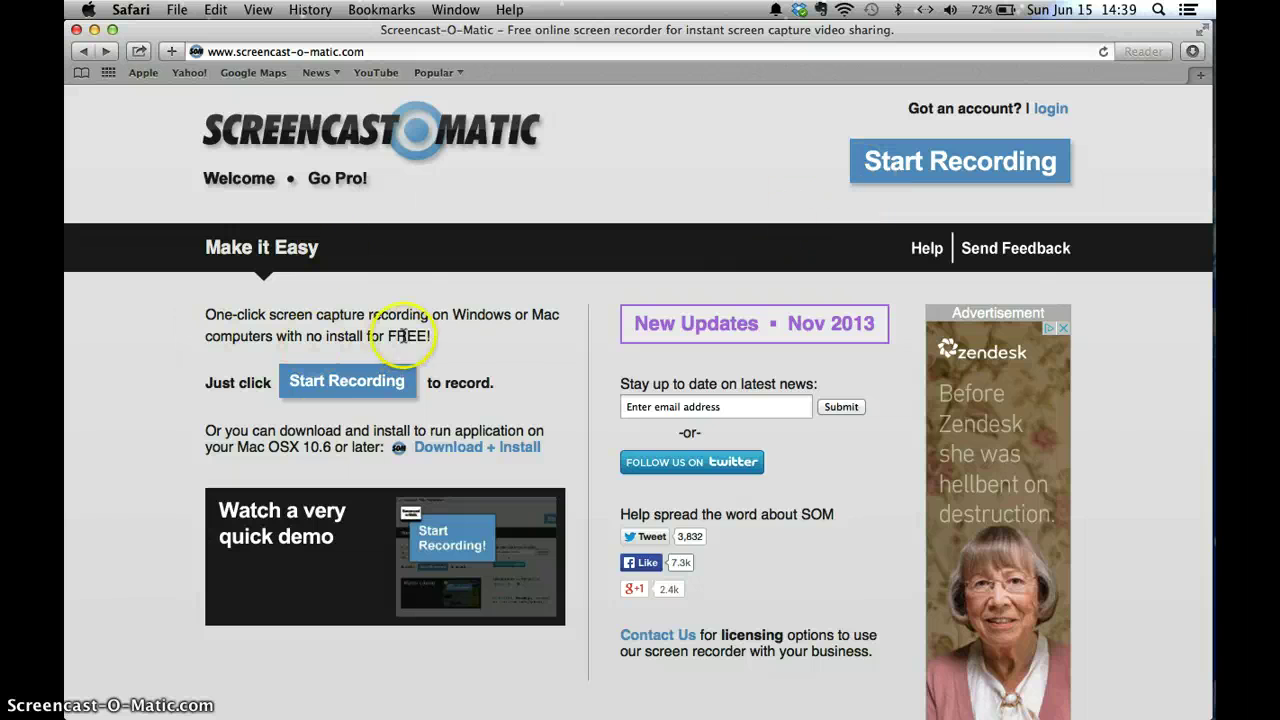
Try Start Recording in Safari, then follow 'Download + Install' to the Mac download page
left_click(358, 390)
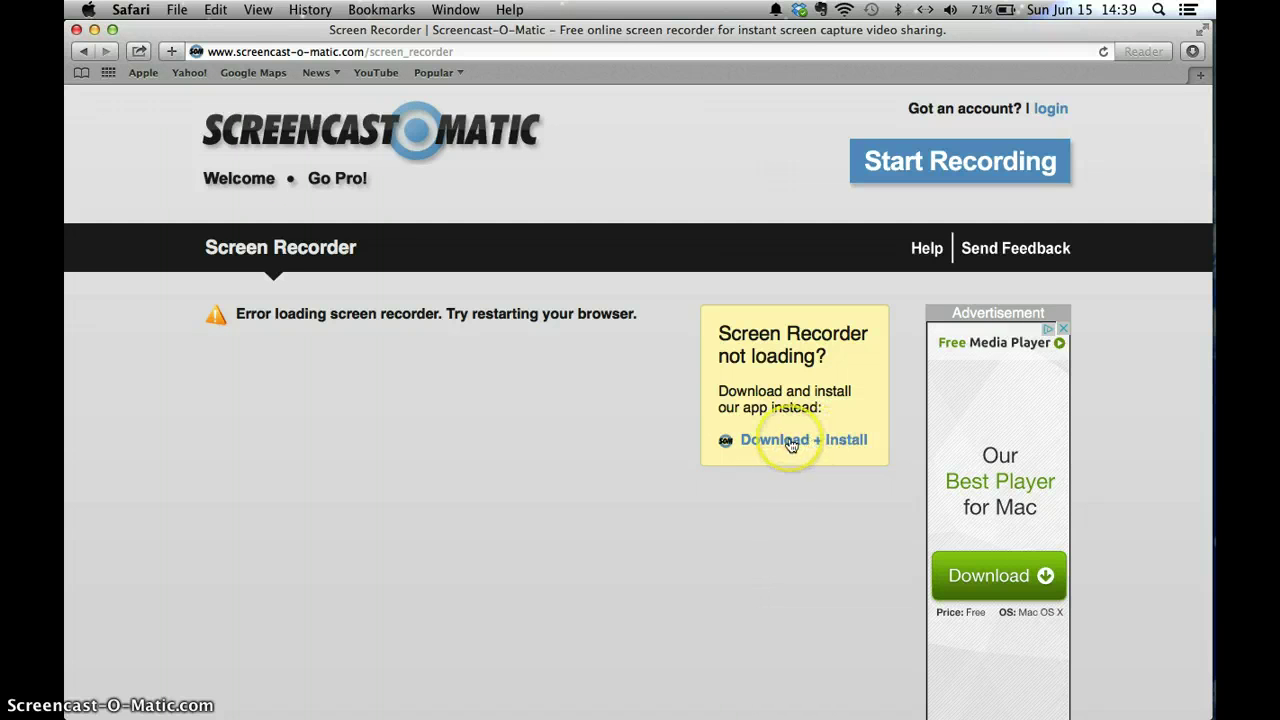
left_click(791, 445)
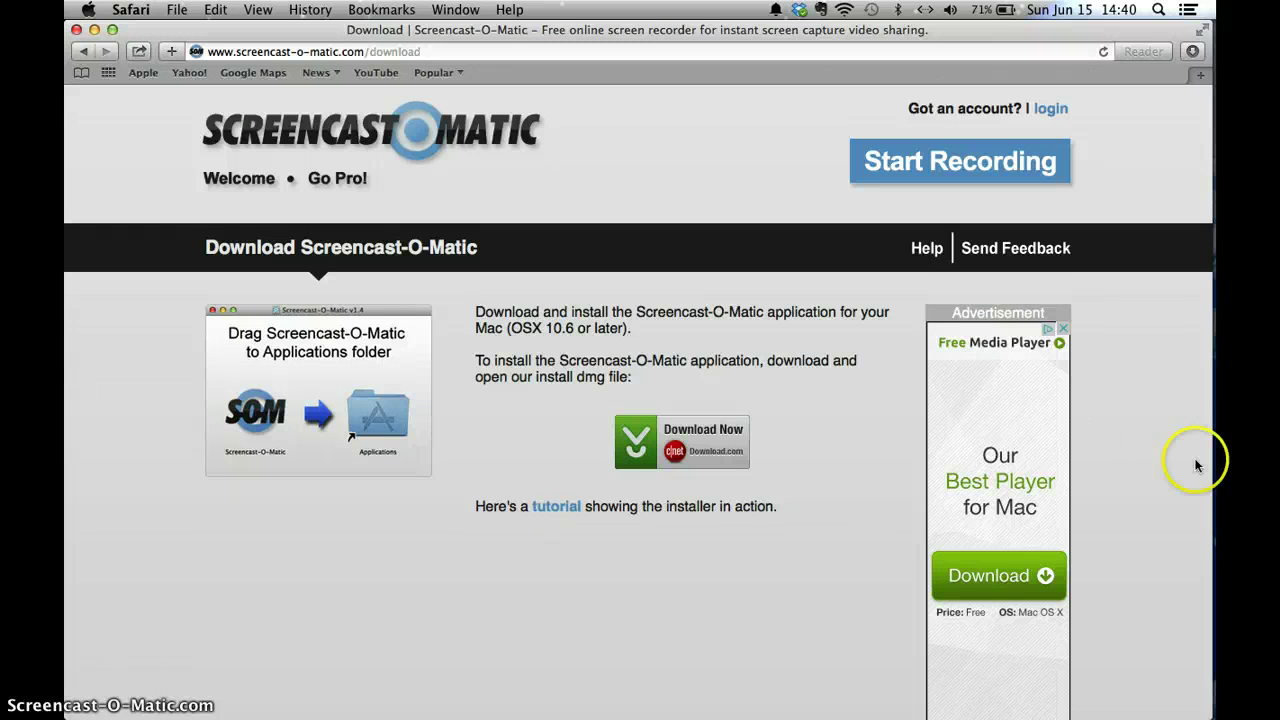
mouse_move(1214, 457)
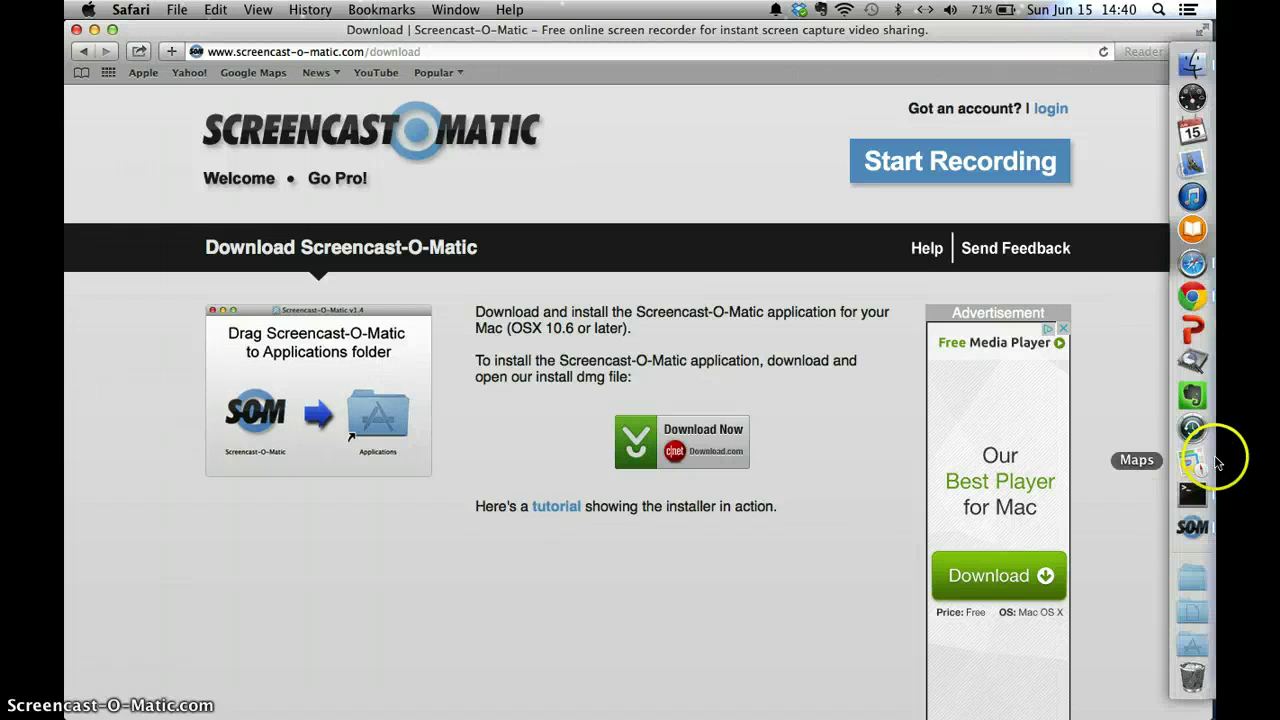
left_click(1195, 646)
scroll(810, 565, "down", 20)
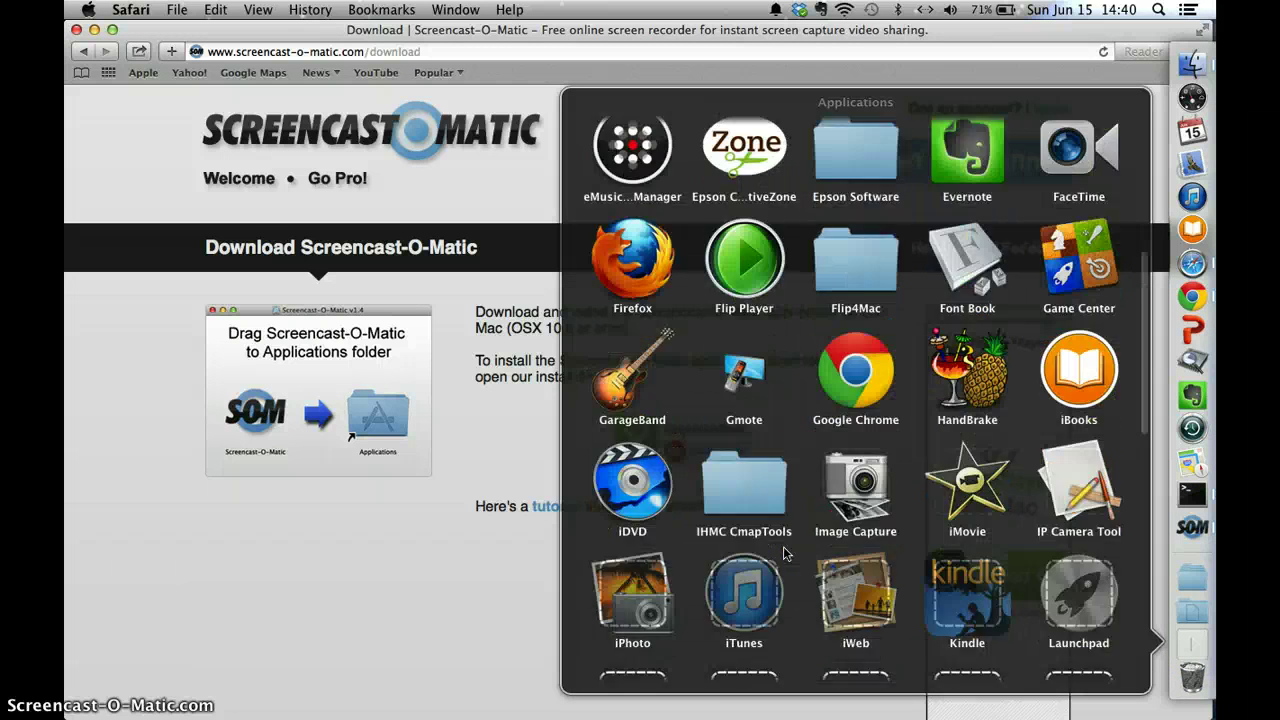
scroll(786, 553, "down", 5)
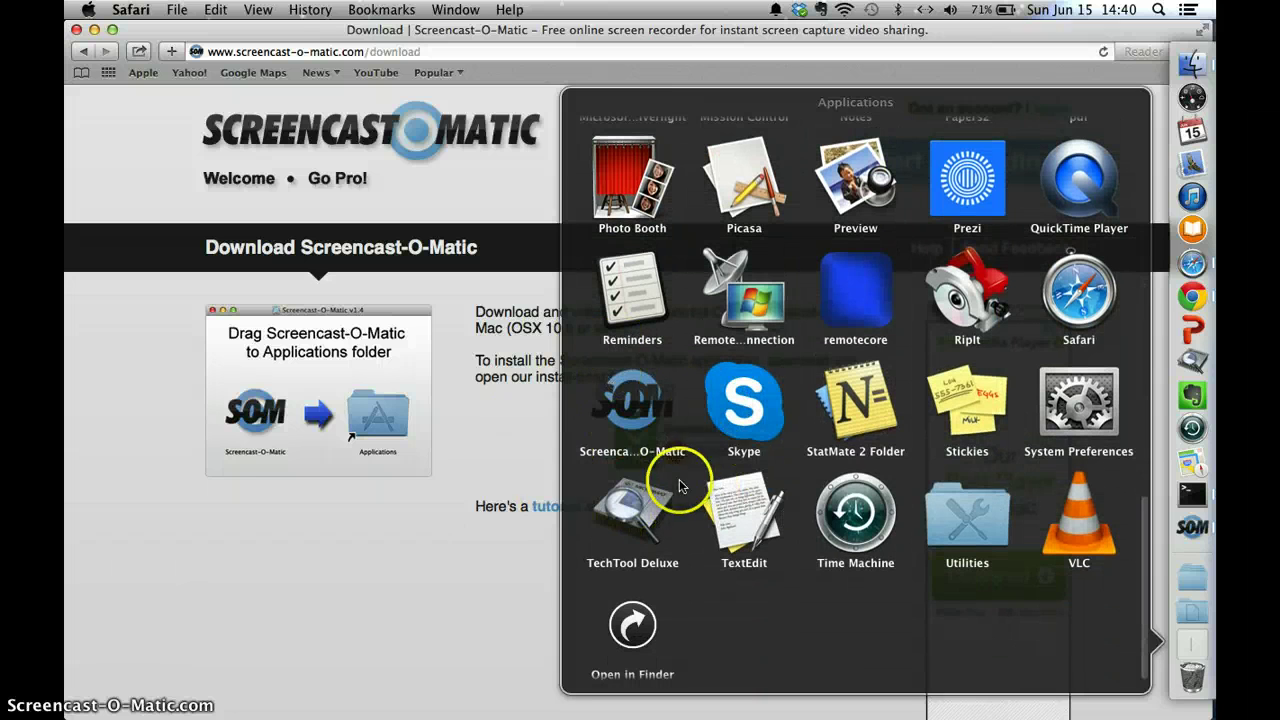
left_click(509, 438)
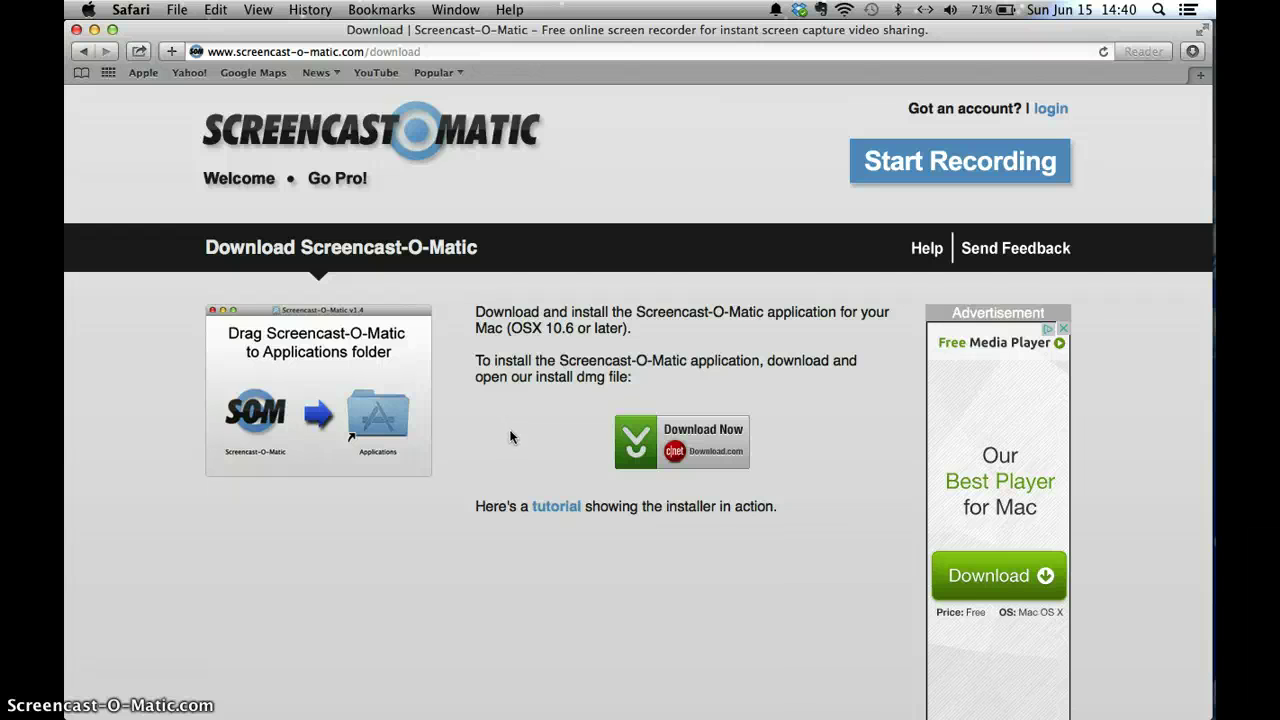
mouse_move(1223, 423)
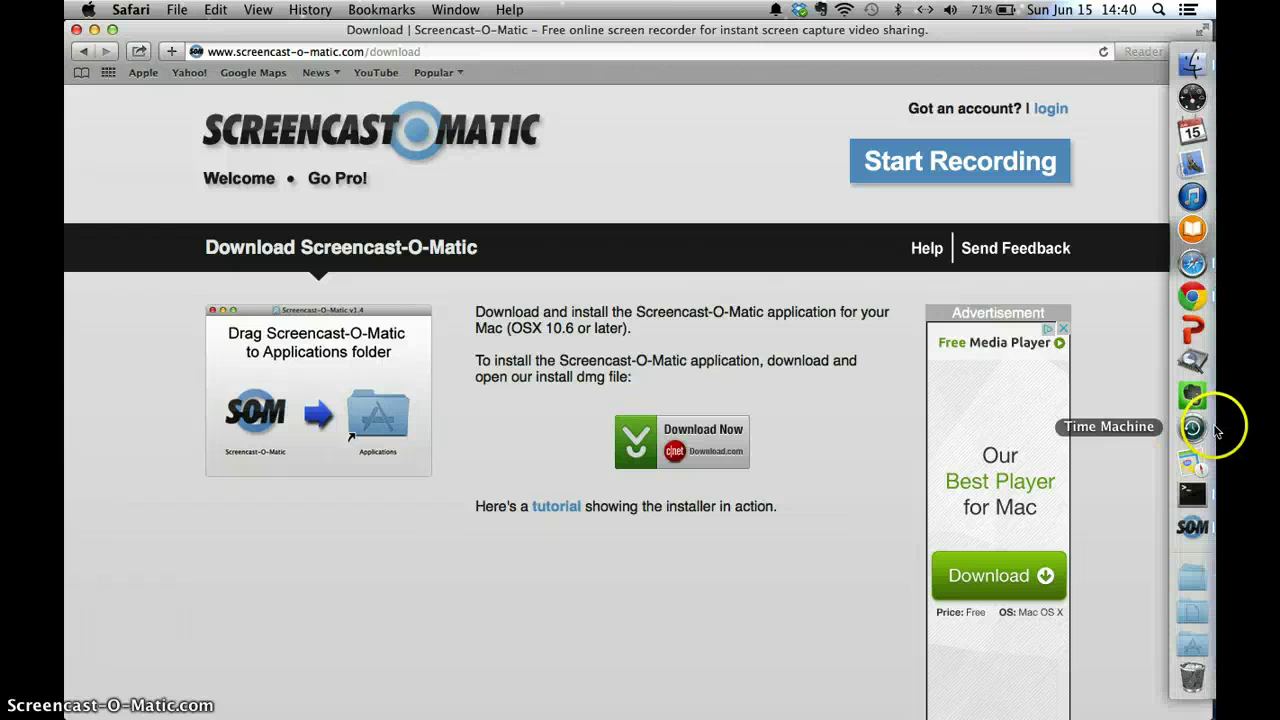
left_click(1193, 650)
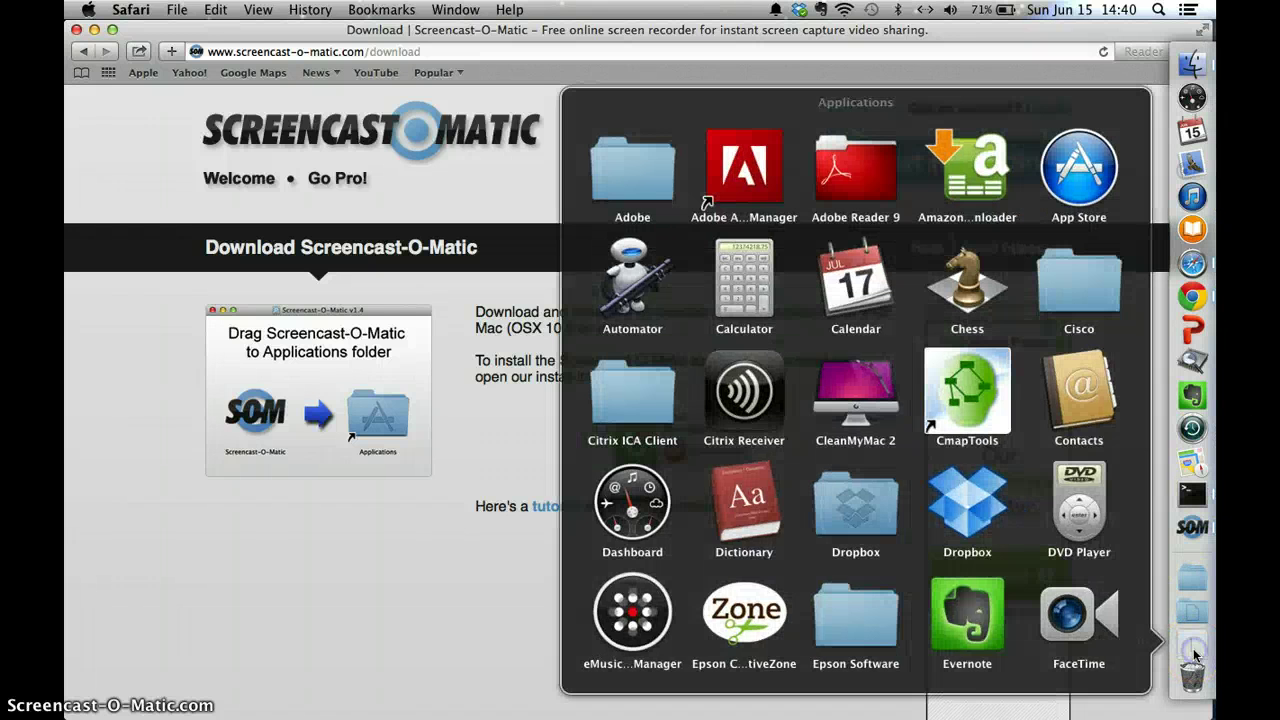
scroll(827, 527, "down", 10)
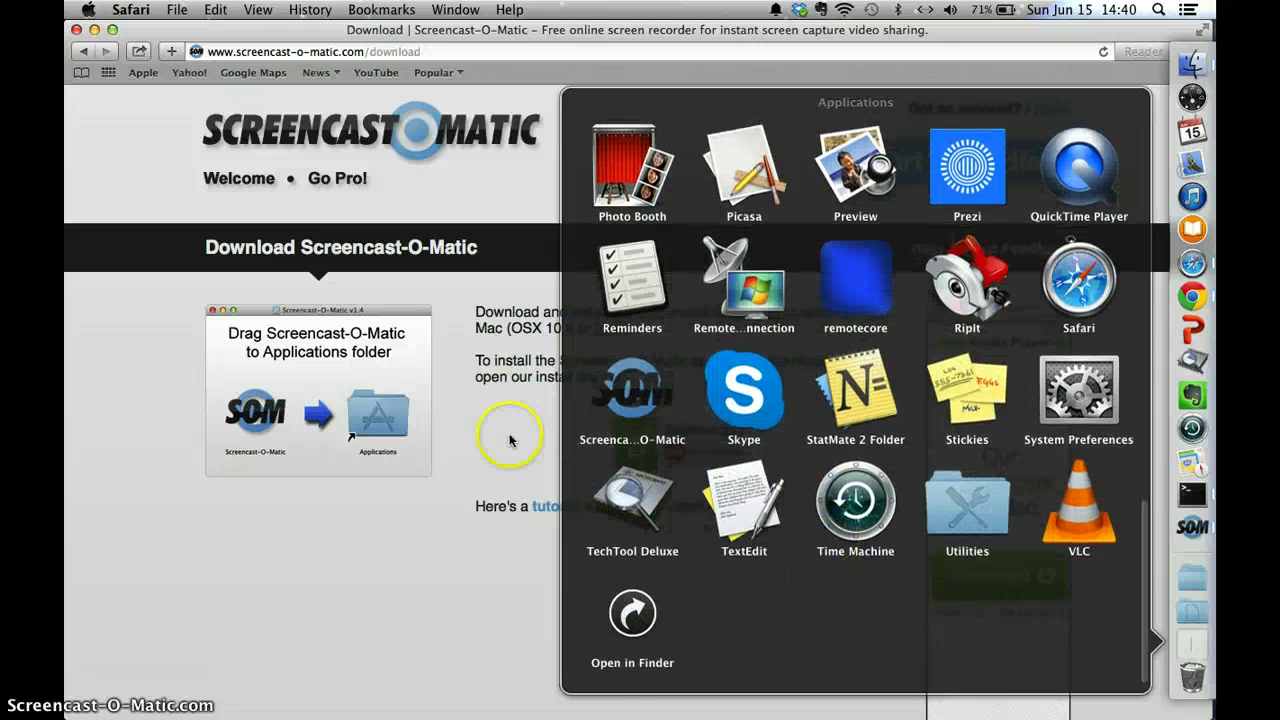
left_click_drag(619, 386, 466, 484)
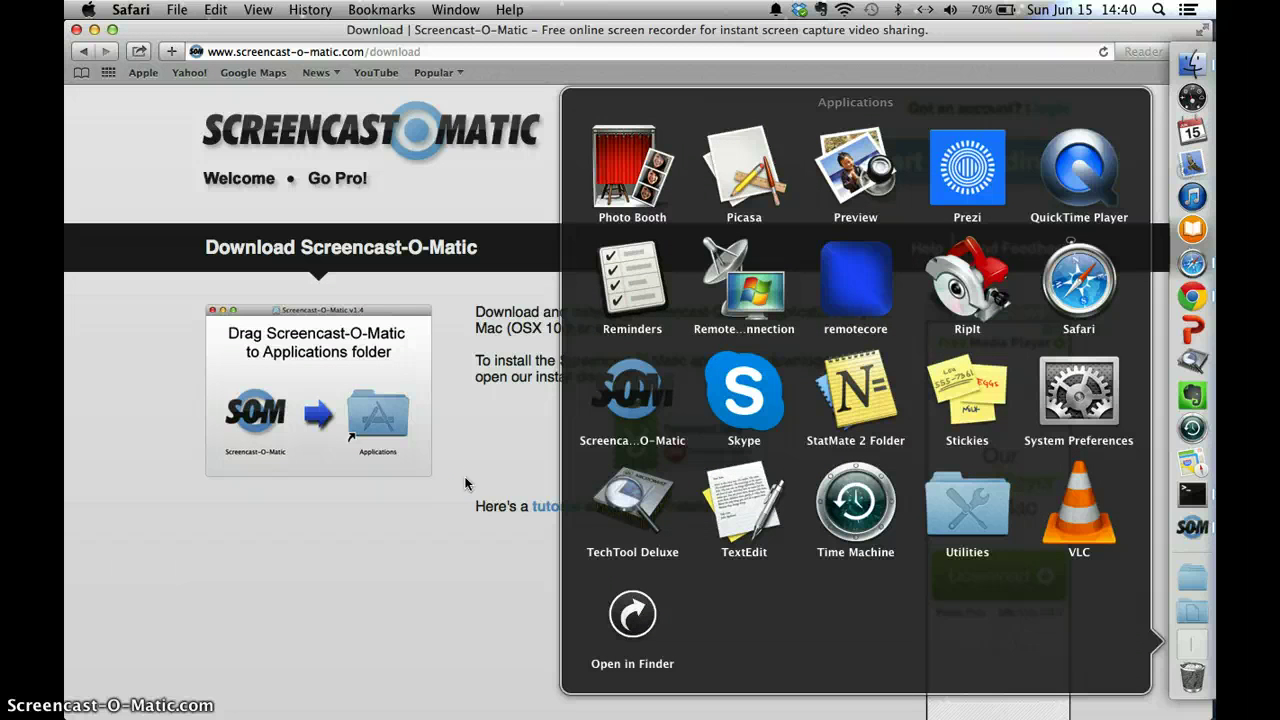
left_click(466, 484)
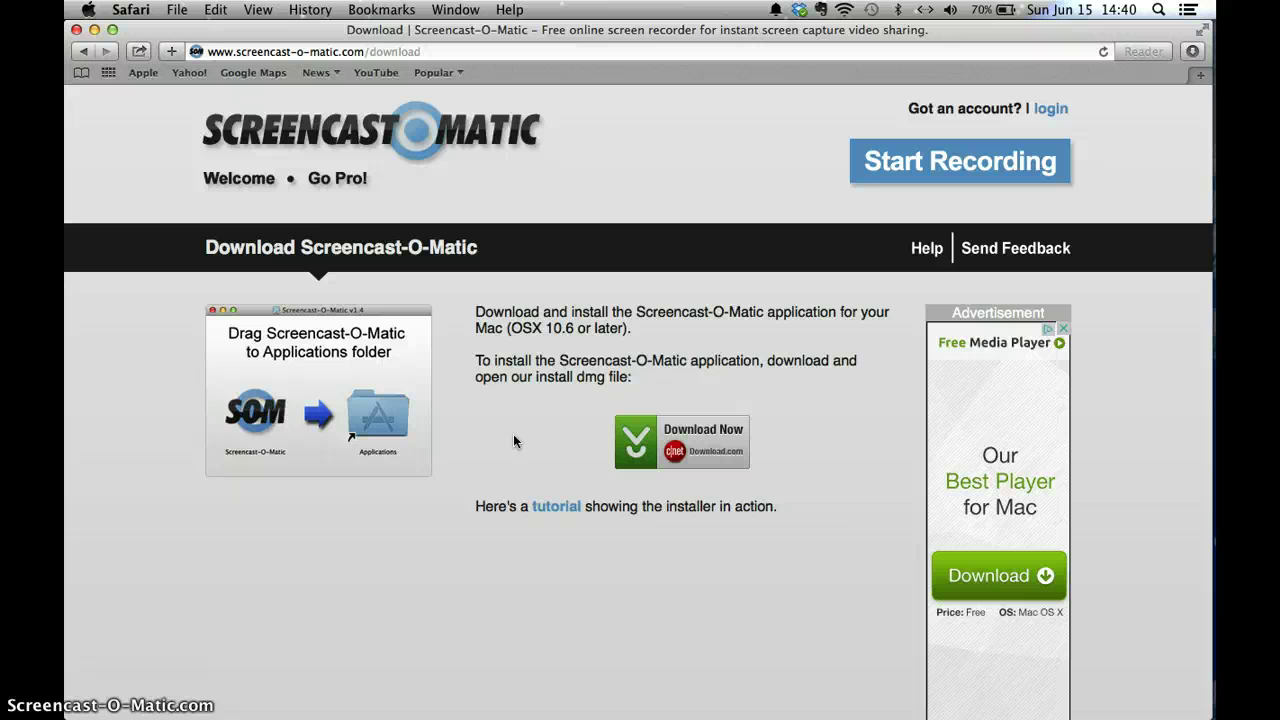
Open the installer tutorial, then switch to Chrome and go forward to the Java on OSX 10.7/10.8 article
left_click(550, 507)
key("ctrl+Up")
left_click(490, 468)
scroll(407, 298, "up", 5)
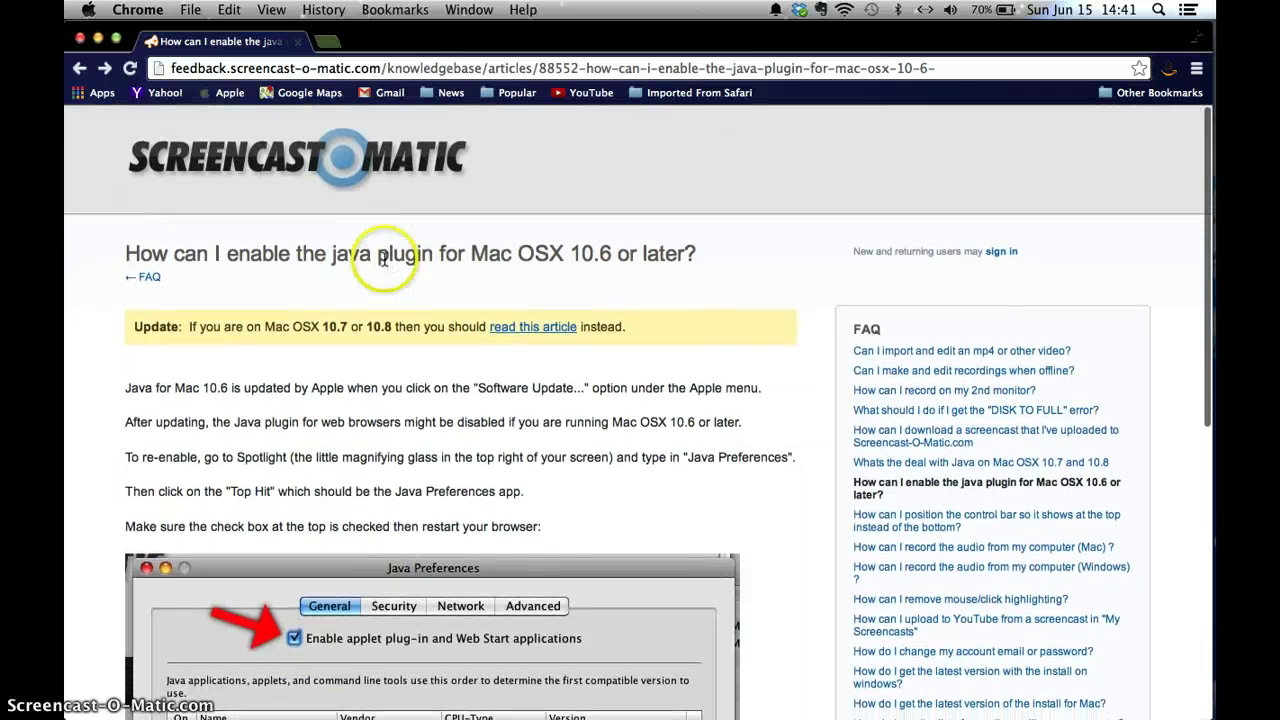
left_click(104, 68)
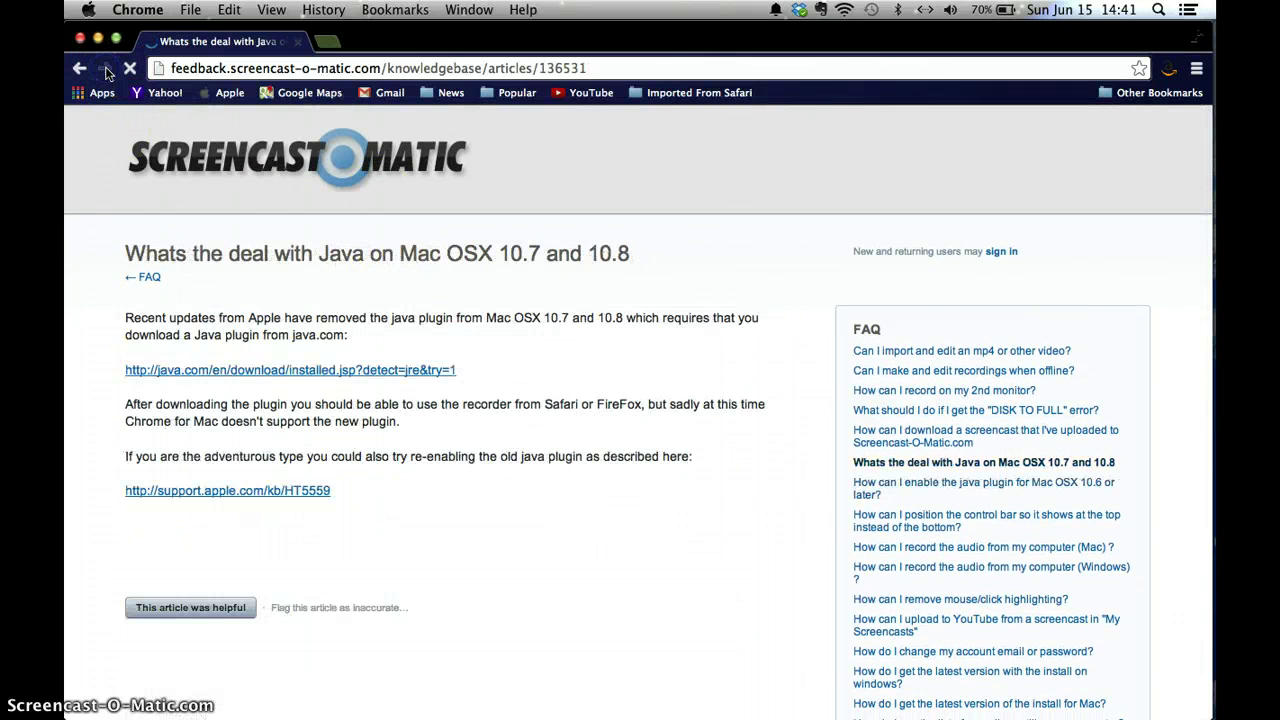